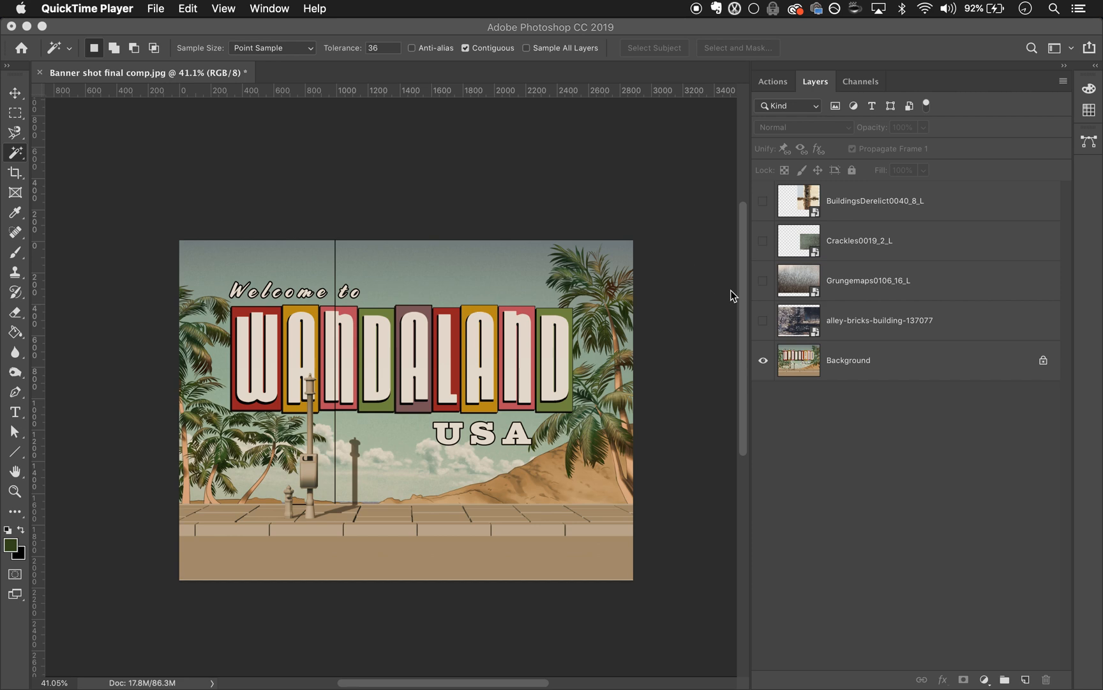
Step: Show the BuildingsDerelict0040_8_L layer and make it the active layer
{"action": "left_click", "coordinate": [763, 201]}
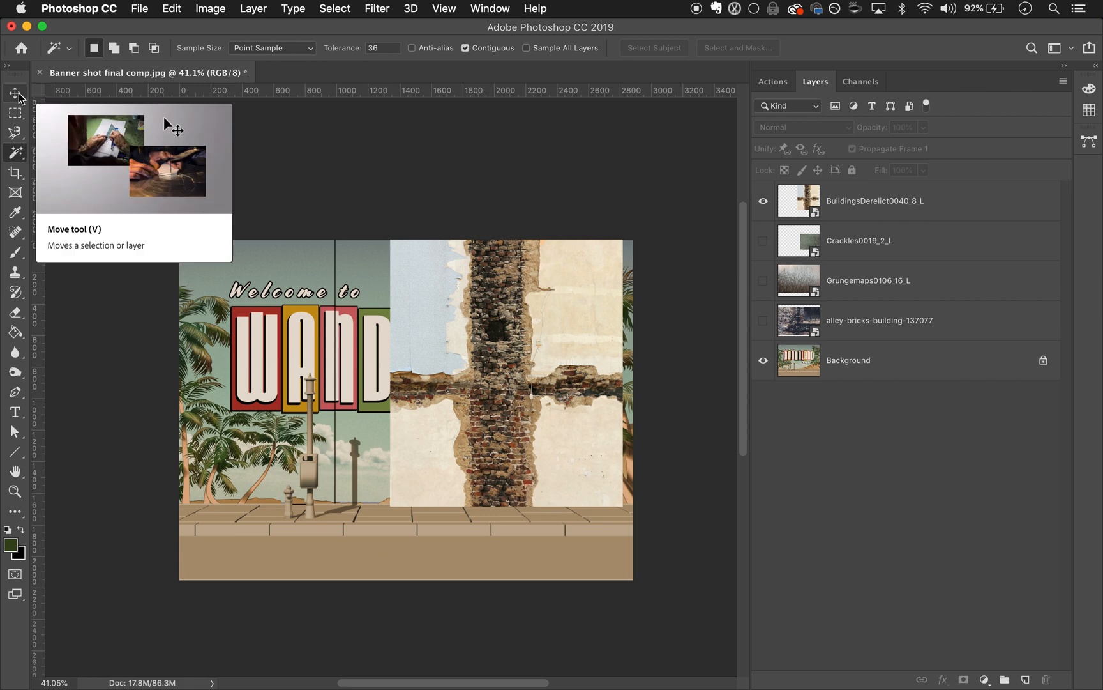
{"action": "left_click", "coordinate": [853, 203]}
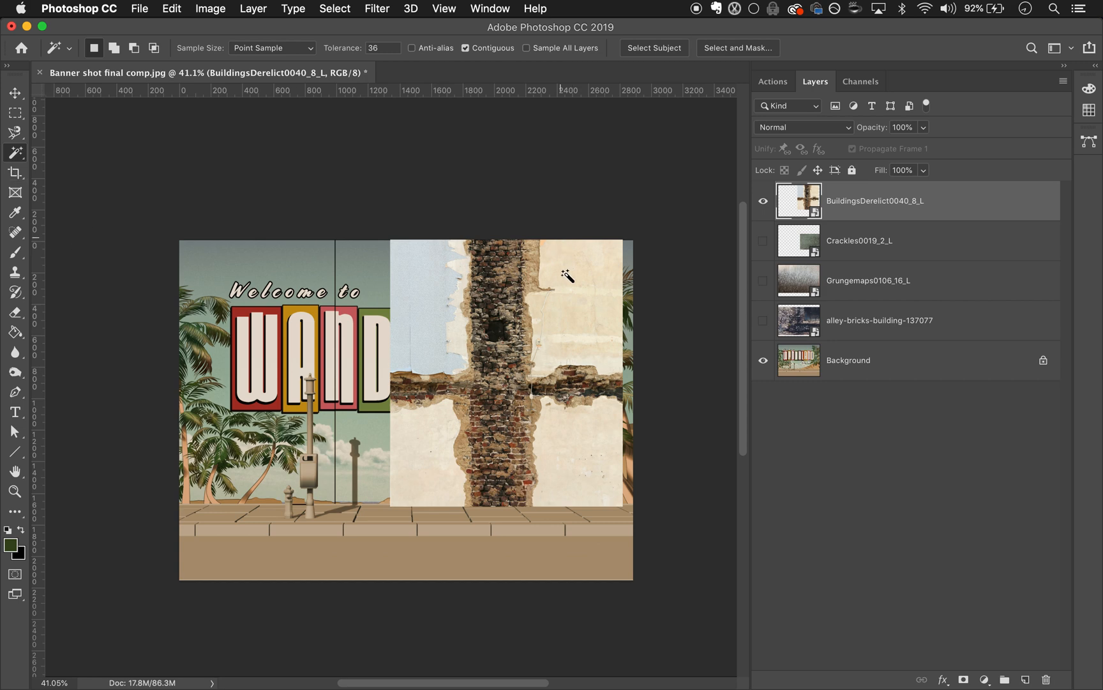
Step: Try masking the wall texture down to its plaster areas with a Magic Wand selection and undo the mask
{"action": "left_click", "coordinate": [578, 308]}
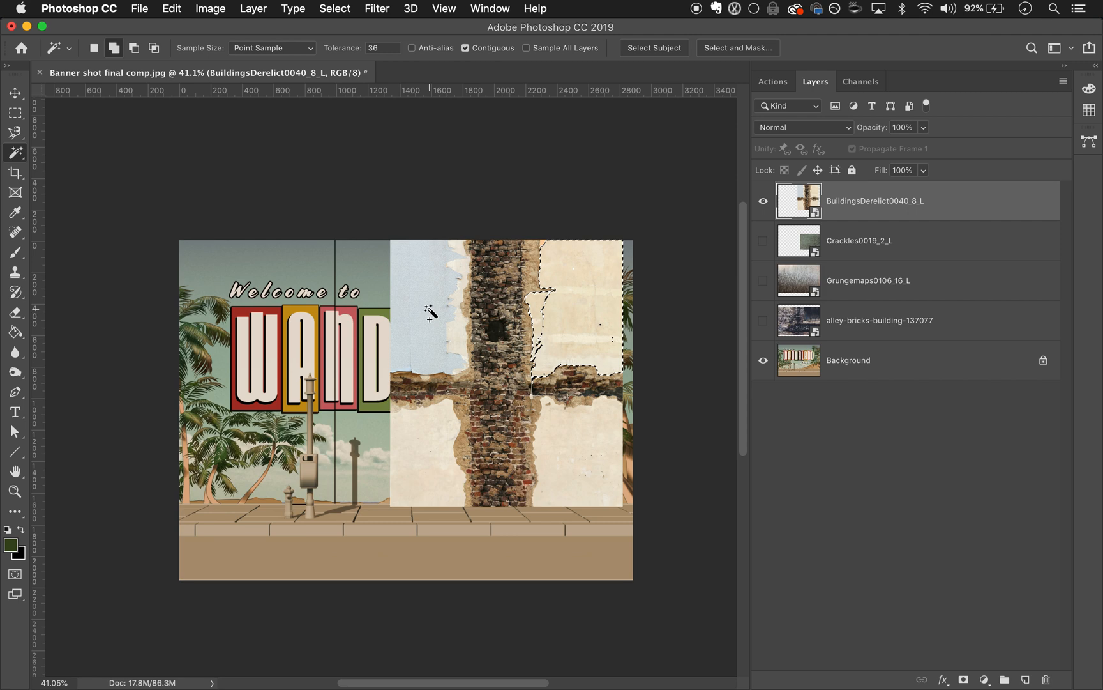
{"action": "left_click", "coordinate": [460, 268]}
{"action": "left_click", "coordinate": [423, 444]}
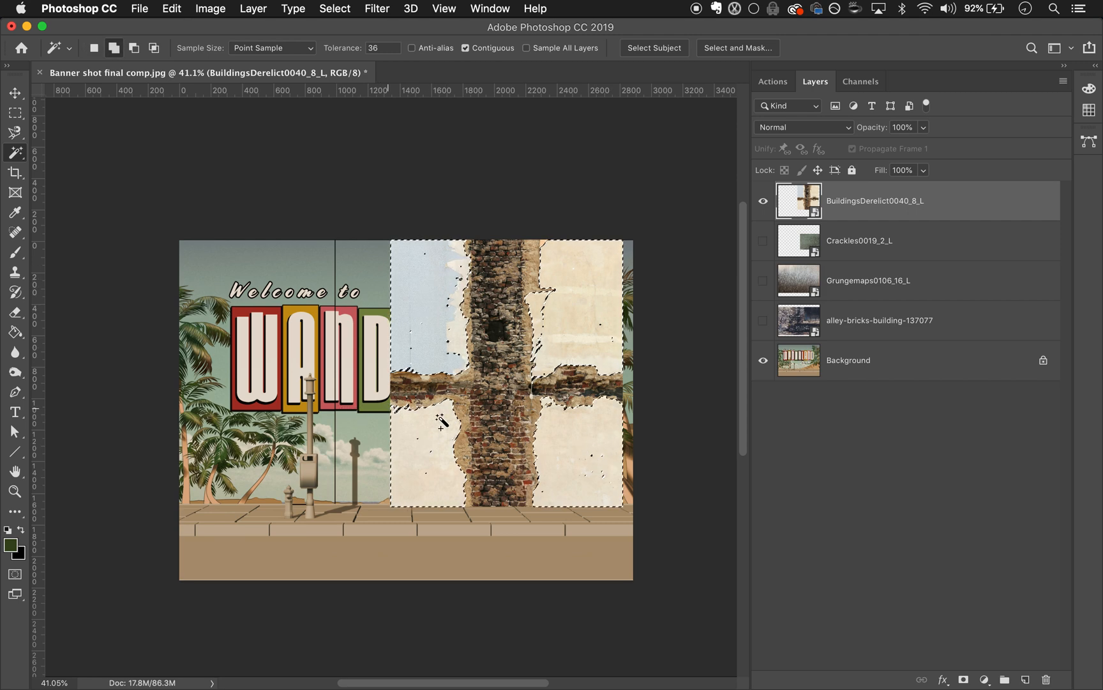
{"action": "left_click", "coordinate": [964, 680]}
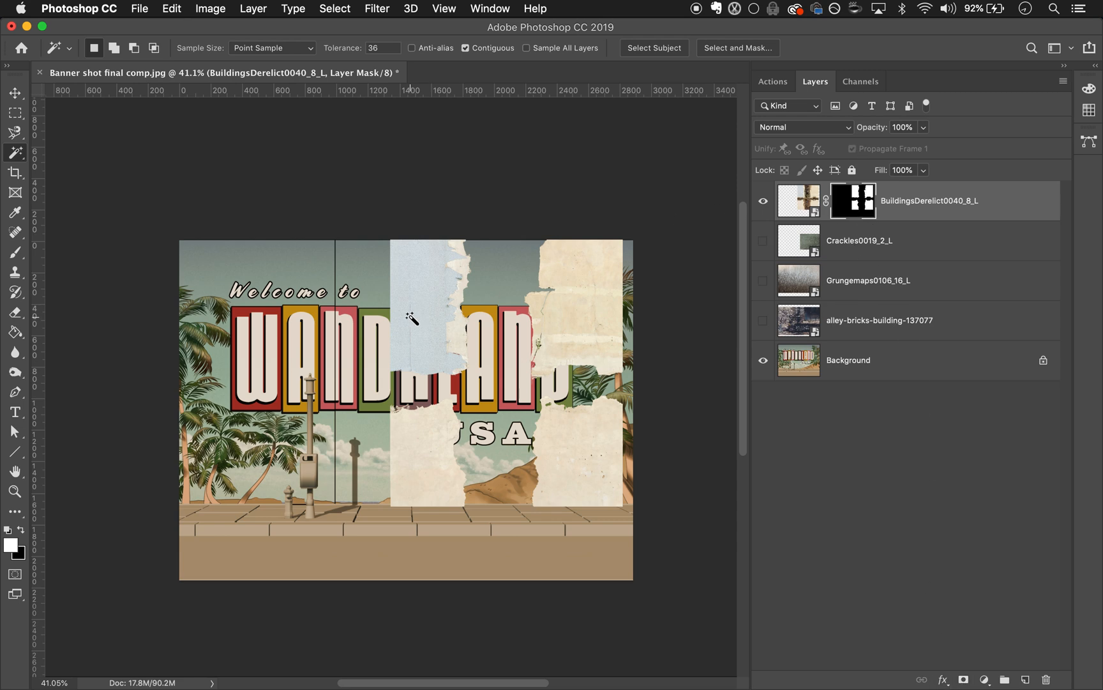
{"action": "key", "text": "super+z"}
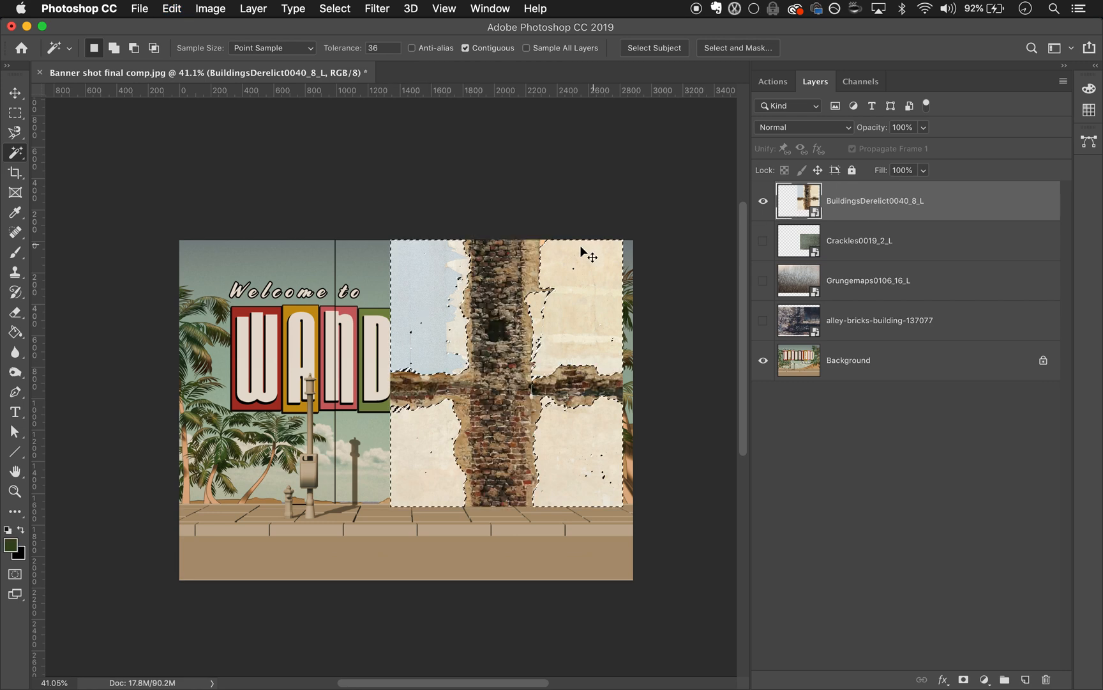
Step: Rasterize the BuildingsDerelict0040_8_L smart object layer
{"action": "right_click", "coordinate": [852, 208]}
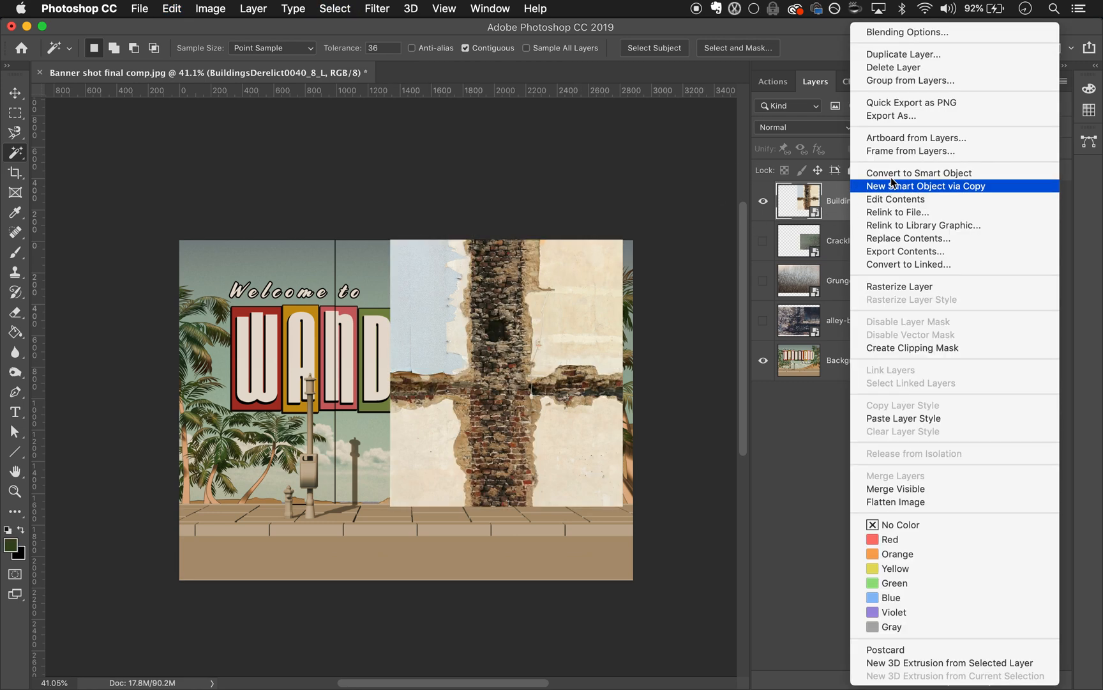
{"action": "left_click", "coordinate": [882, 286]}
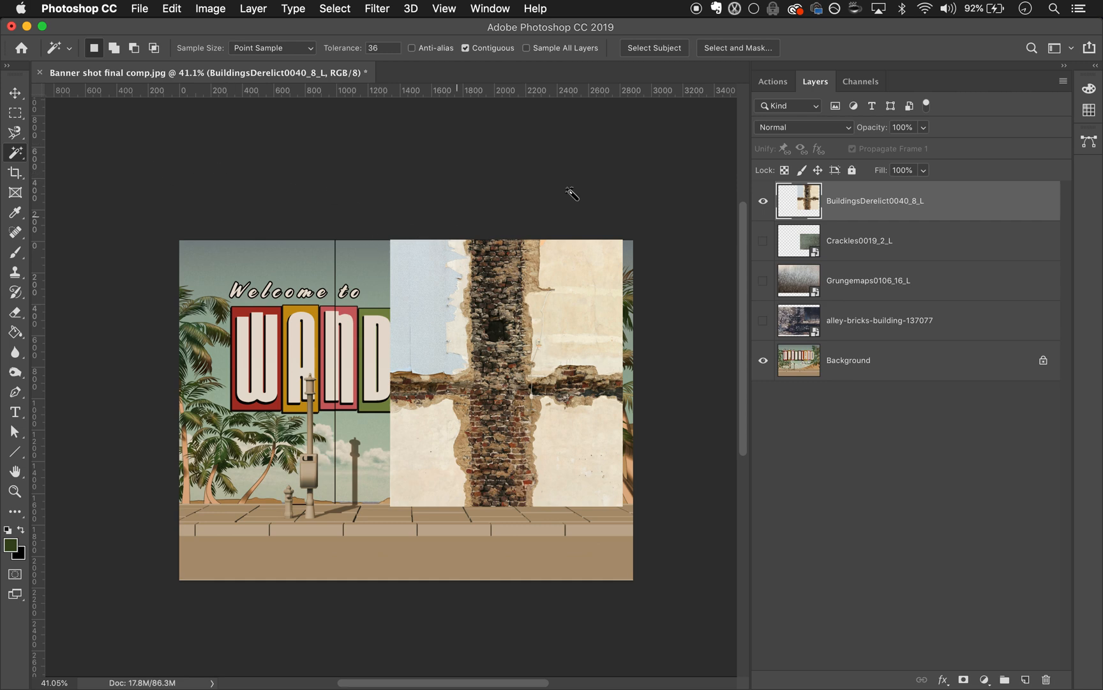
Step: Try erasing parts of the wall texture with freehand Eraser strokes and undo the strokes
{"action": "key", "text": "e"}
{"action": "mouse_move", "coordinate": [588, 236]}
{"action": "left_mouse_down"}
{"action": "mouse_move", "coordinate": [568, 365]}
{"action": "mouse_move", "coordinate": [580, 267]}
{"action": "mouse_move", "coordinate": [604, 310]}
{"action": "mouse_move", "coordinate": [442, 436]}
{"action": "mouse_move", "coordinate": [420, 345]}
{"action": "mouse_move", "coordinate": [455, 412]}
{"action": "left_mouse_up"}
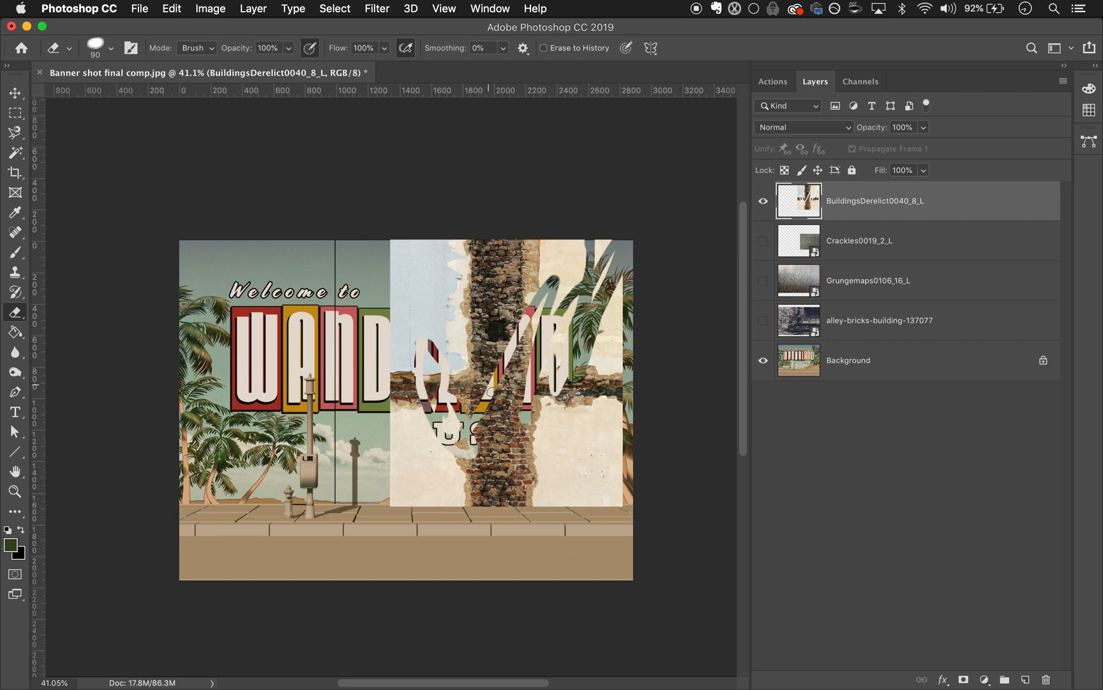
{"action": "key", "text": "super+z"}
{"action": "key", "text": "super+z"}
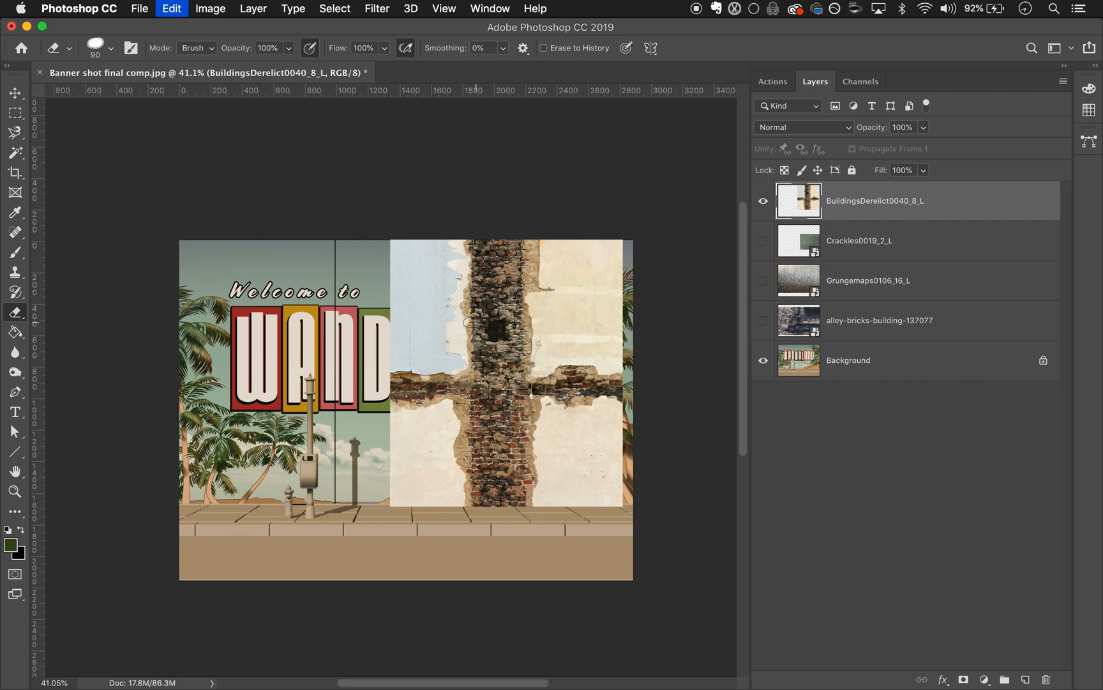
Step: Try outlining the blue plaster area of the wall texture with the Magnetic Lasso and discard the selection
{"action": "left_click", "coordinate": [15, 132]}
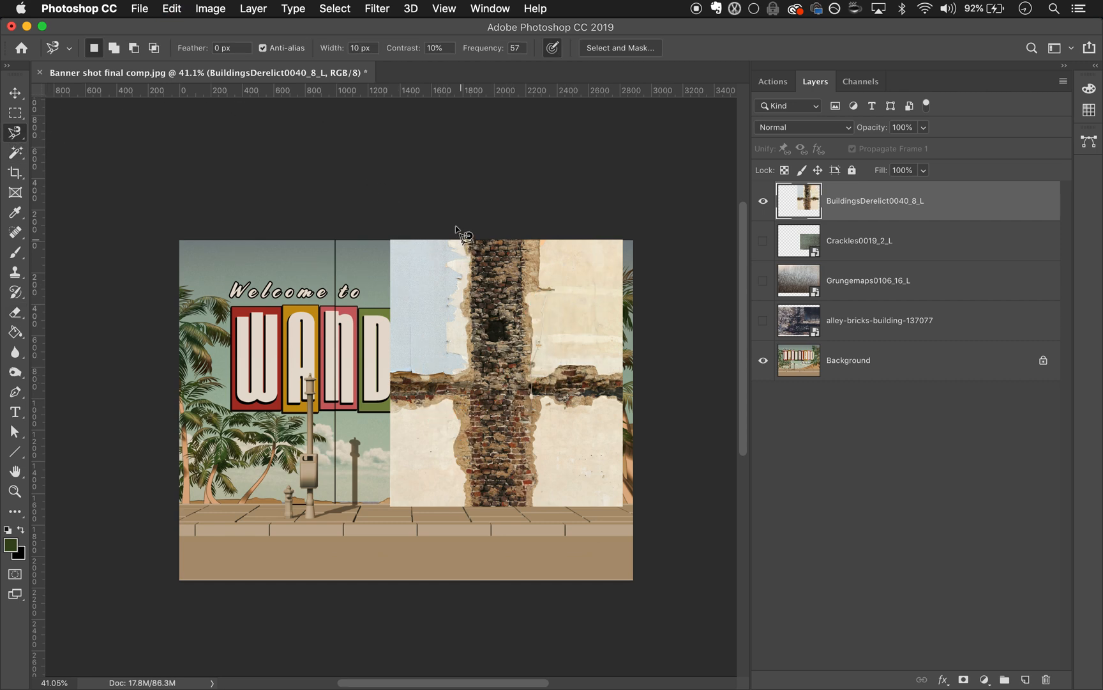
{"action": "left_click", "coordinate": [468, 241]}
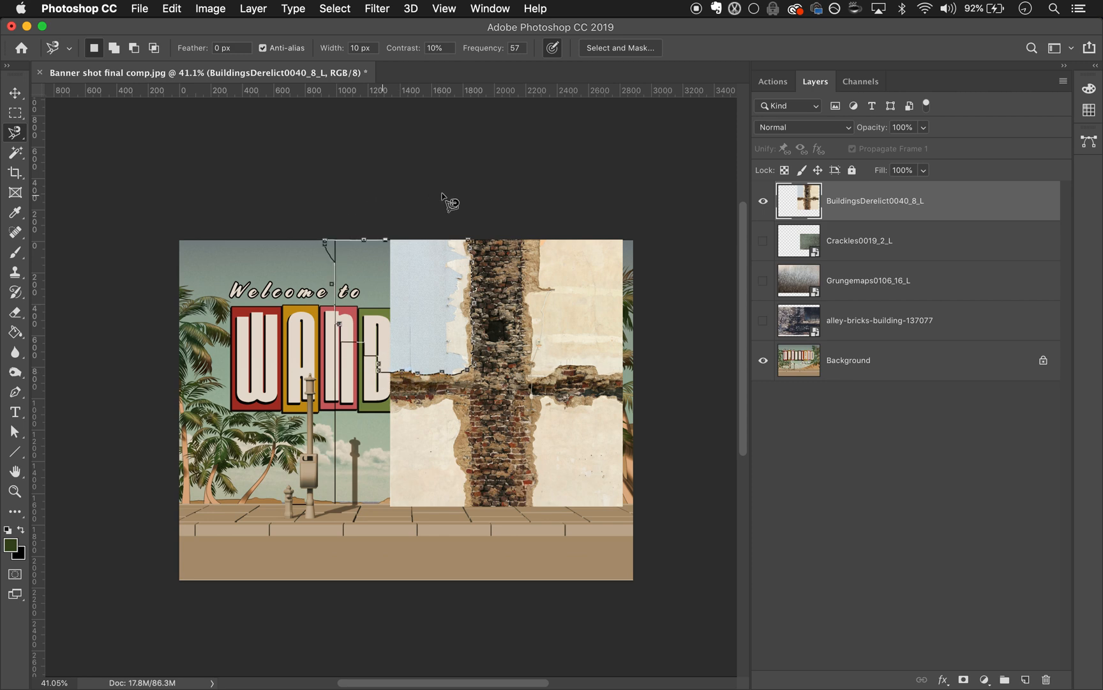
{"action": "left_click", "coordinate": [472, 242]}
{"action": "key", "text": "super+d"}
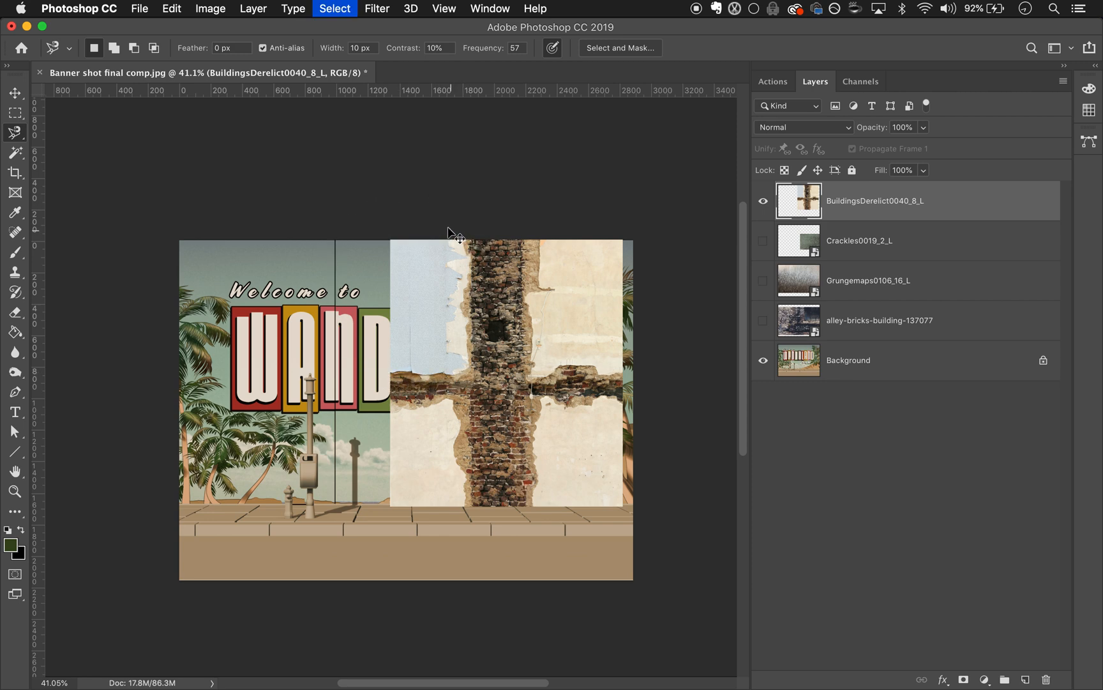
Step: Select all four plaster areas of the wall texture together with the Magic Wand at tolerance 36, including the blue area's torn edge
{"action": "left_click", "coordinate": [16, 153]}
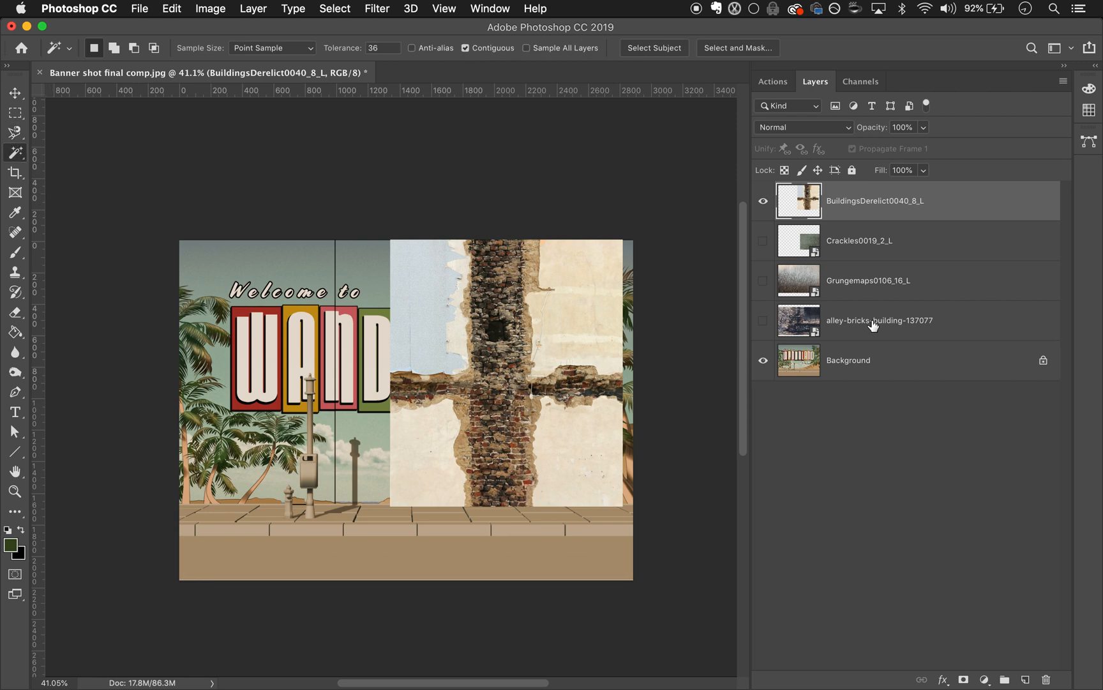
{"action": "left_click", "coordinate": [426, 306]}
{"action": "left_click", "coordinate": [587, 289], "text": "shift"}
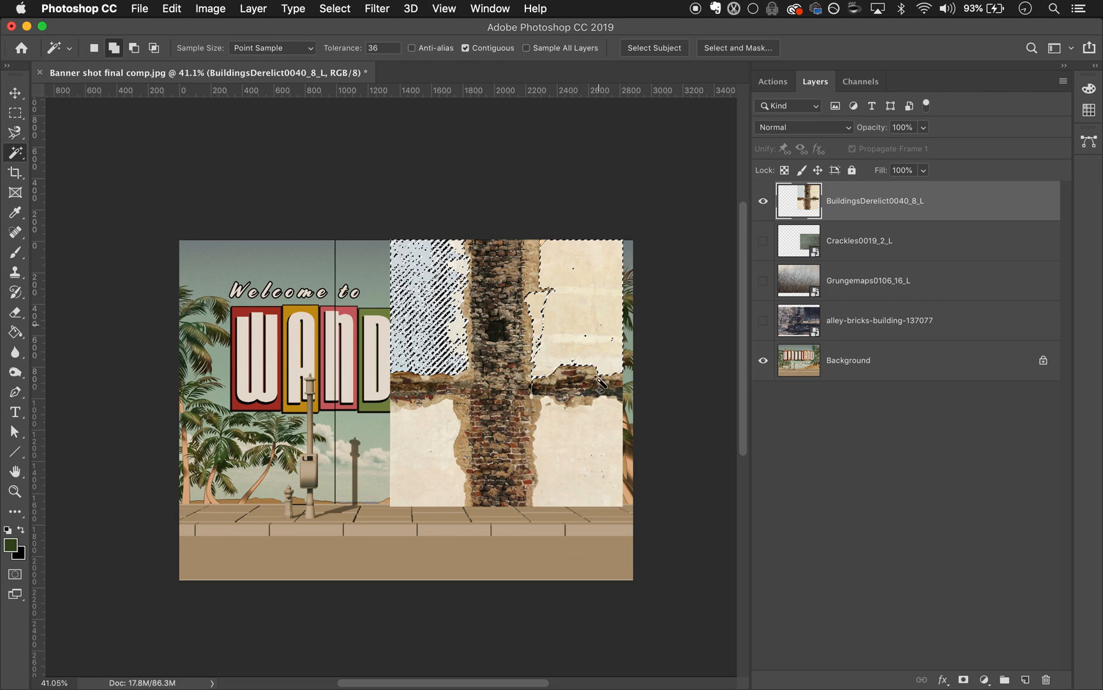
{"action": "left_click", "coordinate": [558, 438]}
{"action": "left_click", "coordinate": [427, 455]}
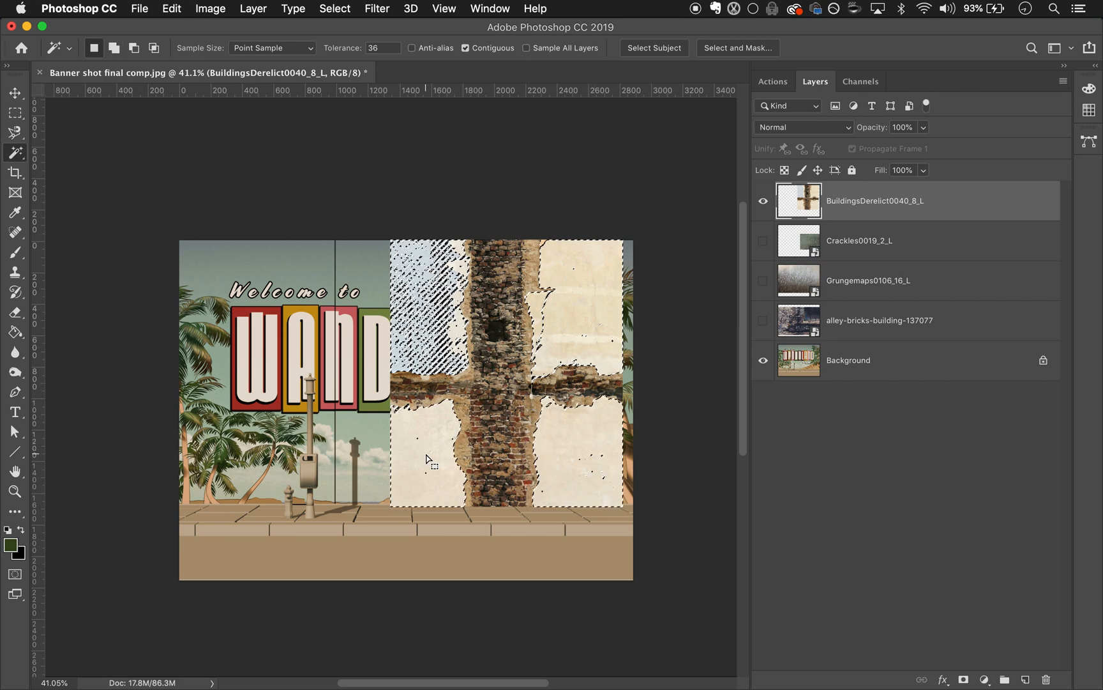
{"action": "left_click", "coordinate": [423, 283], "text": "shift"}
{"action": "left_click", "coordinate": [445, 308], "text": "shift"}
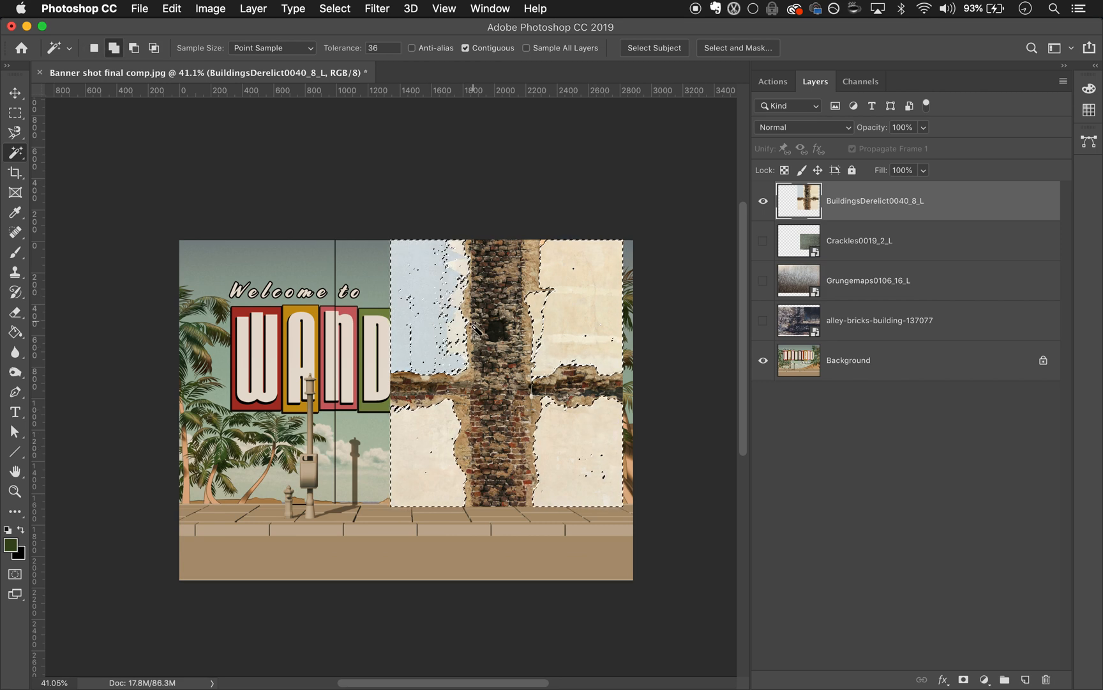
{"action": "left_click", "coordinate": [454, 269], "text": "shift"}
{"action": "left_click", "coordinate": [440, 307], "text": "shift"}
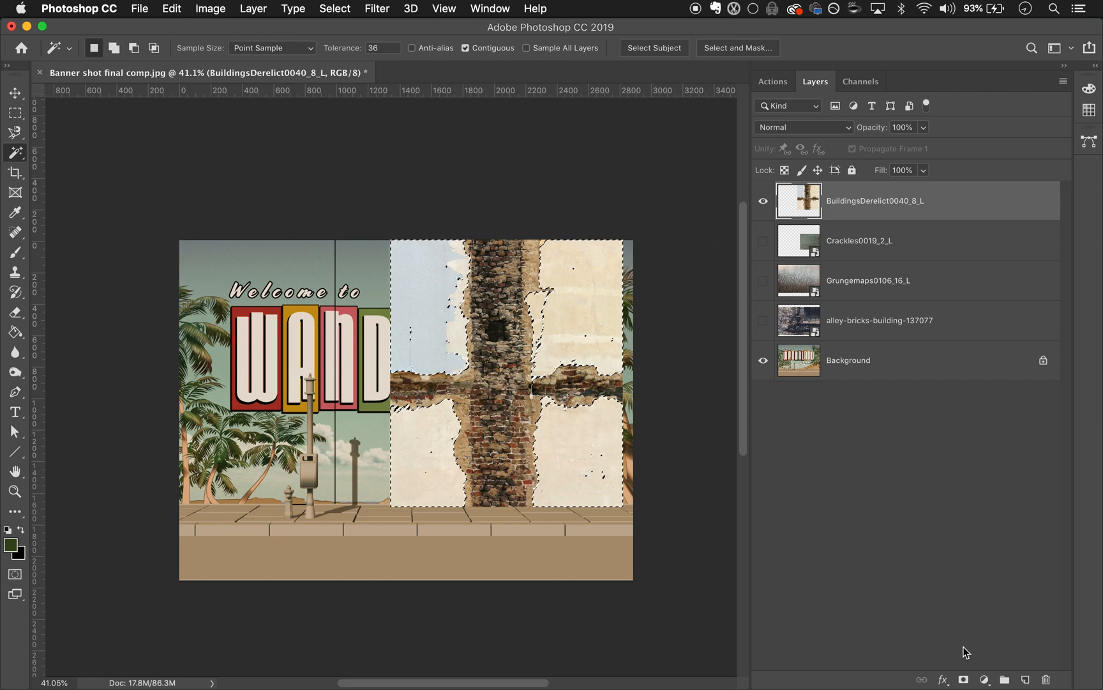
Step: Add a layer mask to the wall texture from the selection and invert the mask to show only the exposed brick
{"action": "left_click", "coordinate": [962, 680]}
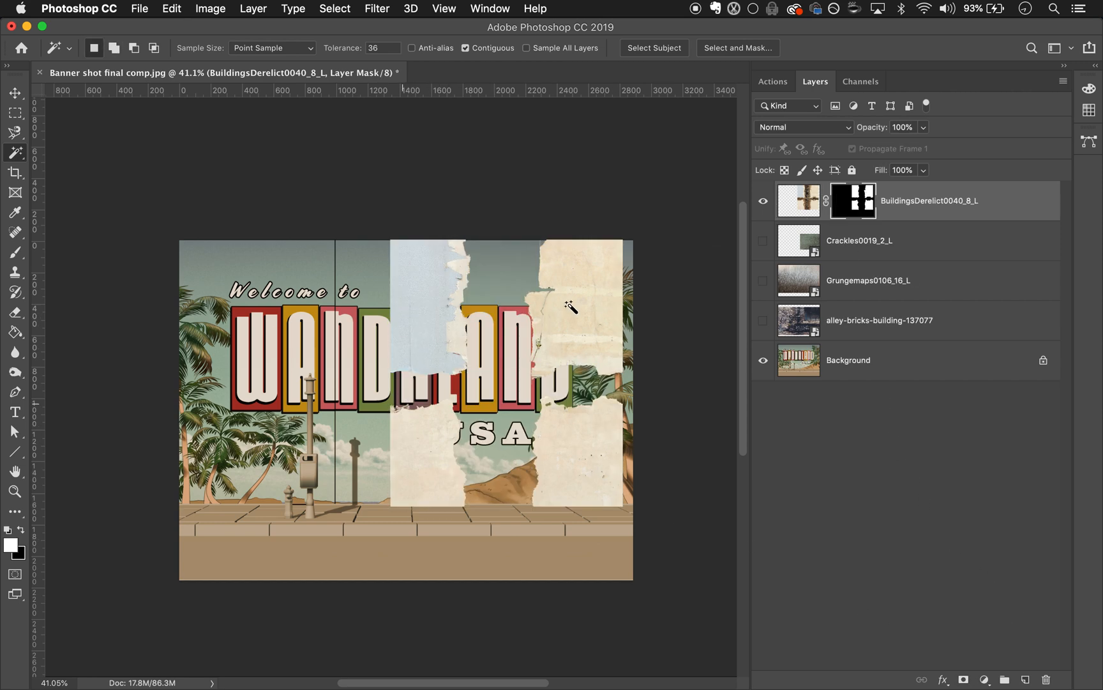
{"action": "left_click", "coordinate": [15, 93]}
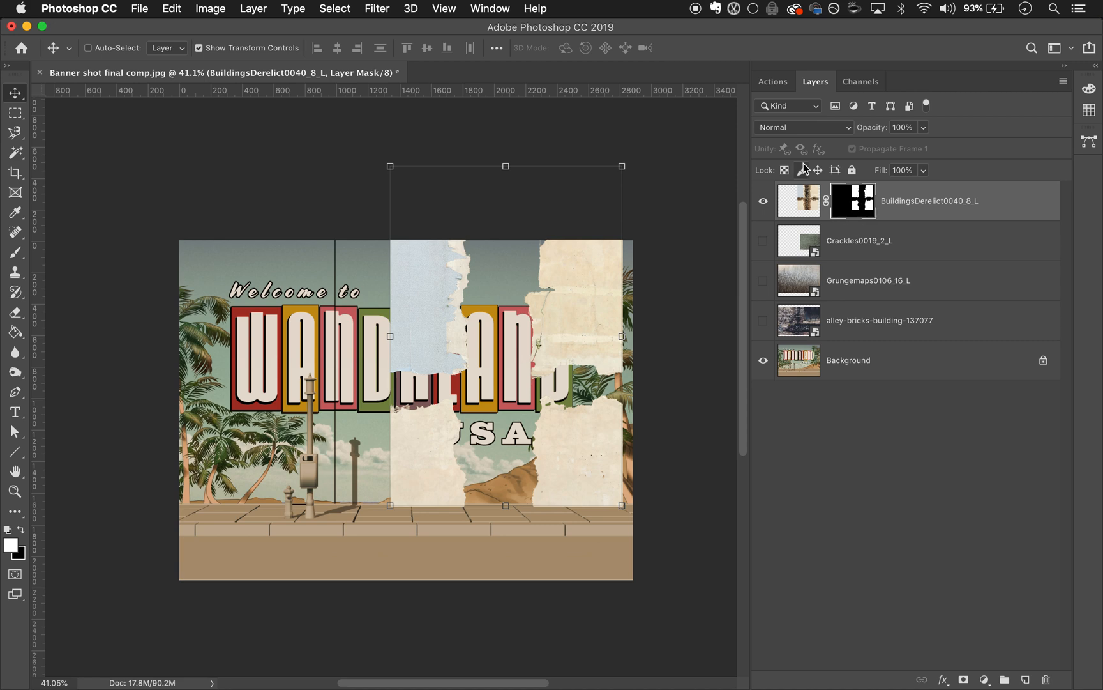
{"action": "key", "text": "super+i"}
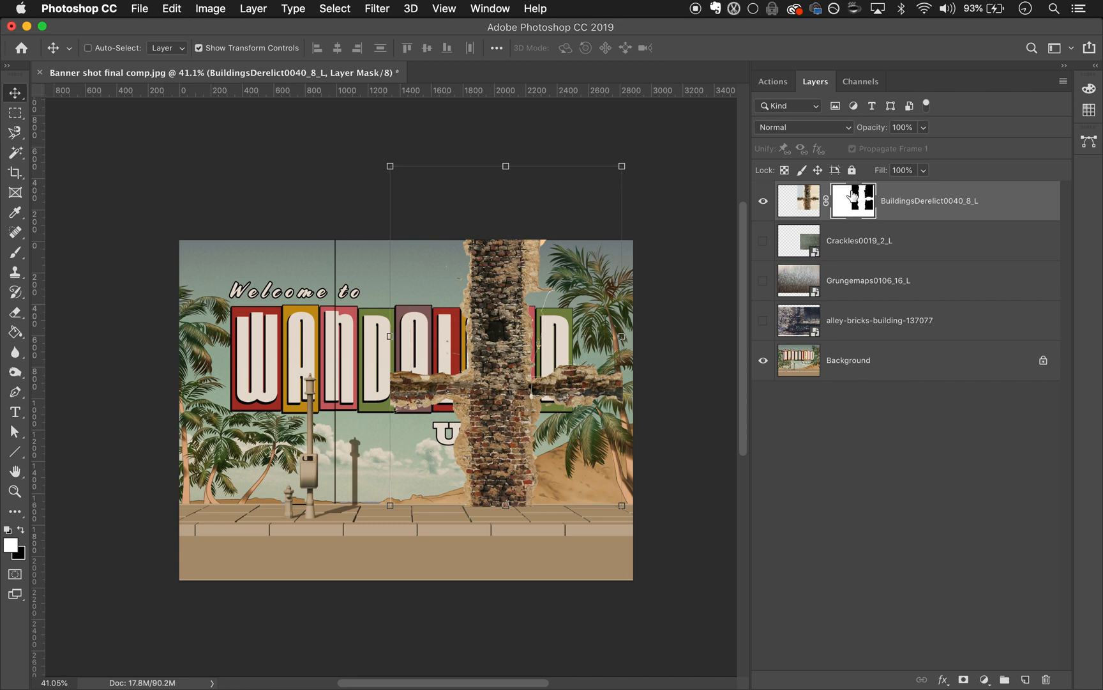
Step: Invert the colors of the wall texture's image and invert them back
{"action": "left_click", "coordinate": [796, 202]}
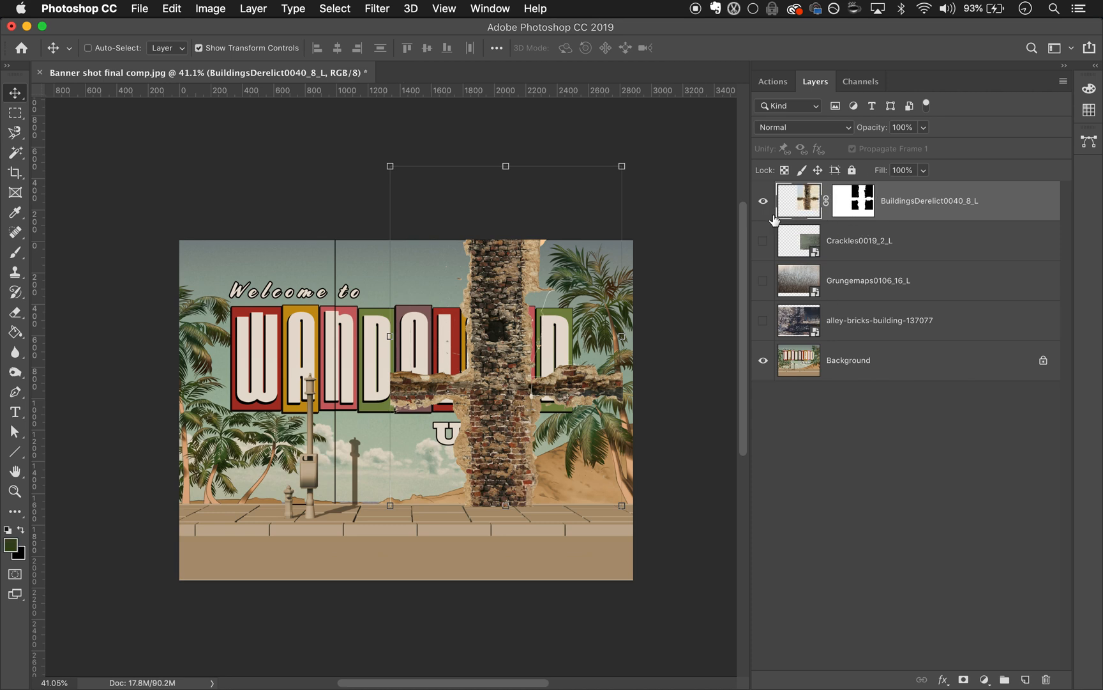
{"action": "key", "text": "super+i"}
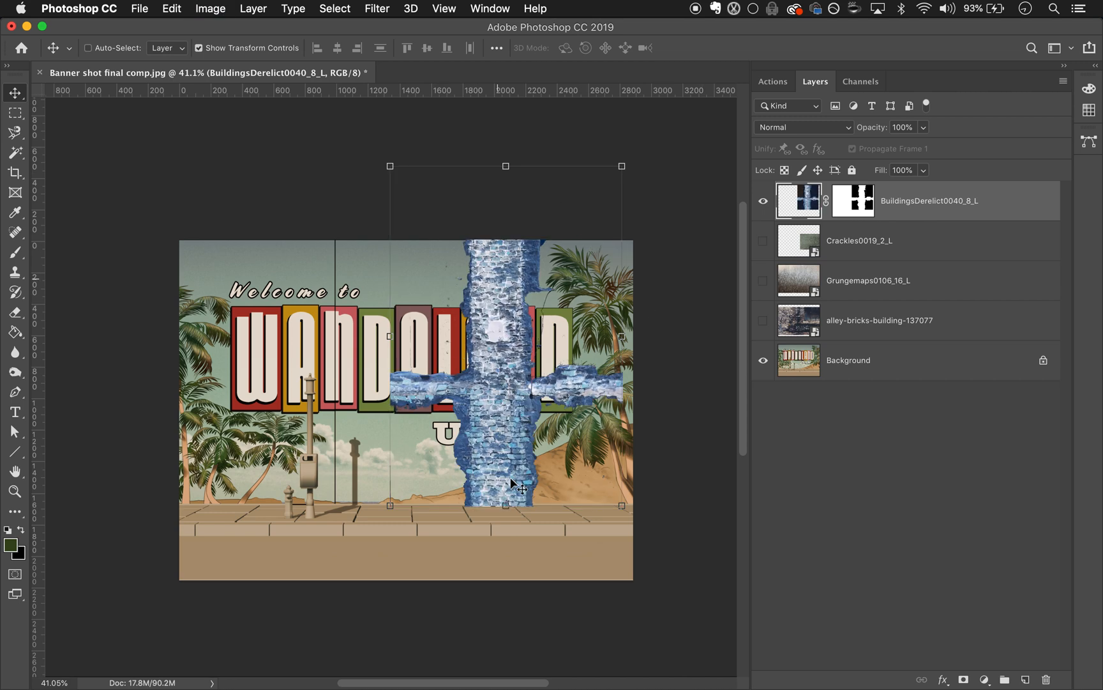
{"action": "key", "text": "super"}
{"action": "key", "text": "super+i"}
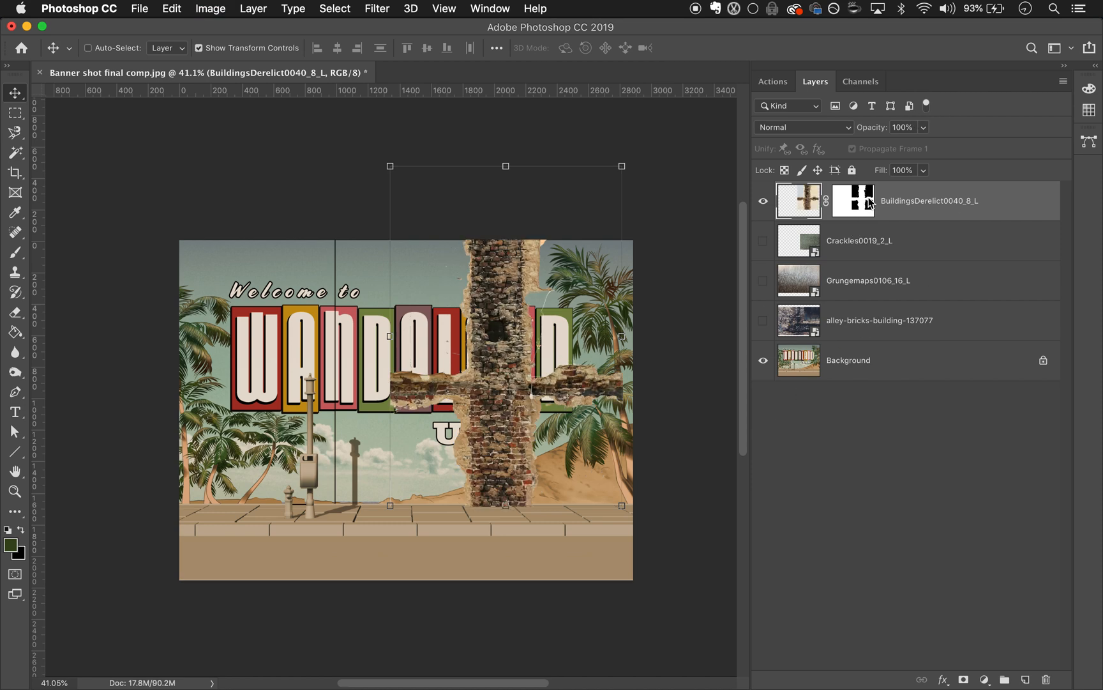
Step: Move the masked brick texture across the mural so its brick column stands over the middle of the WANDALAND sign
{"action": "left_click", "coordinate": [868, 203]}
{"action": "left_click_drag", "start_coordinate": [511, 353], "coordinate": [260, 356]}
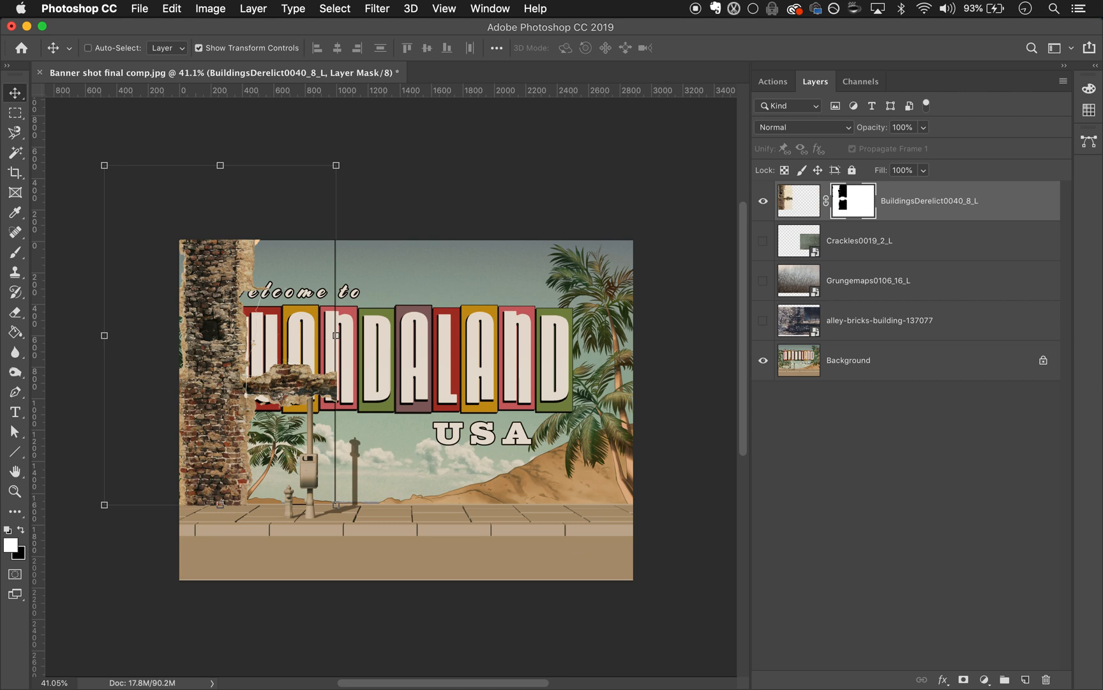
{"action": "left_click_drag", "start_coordinate": [315, 361], "coordinate": [543, 354]}
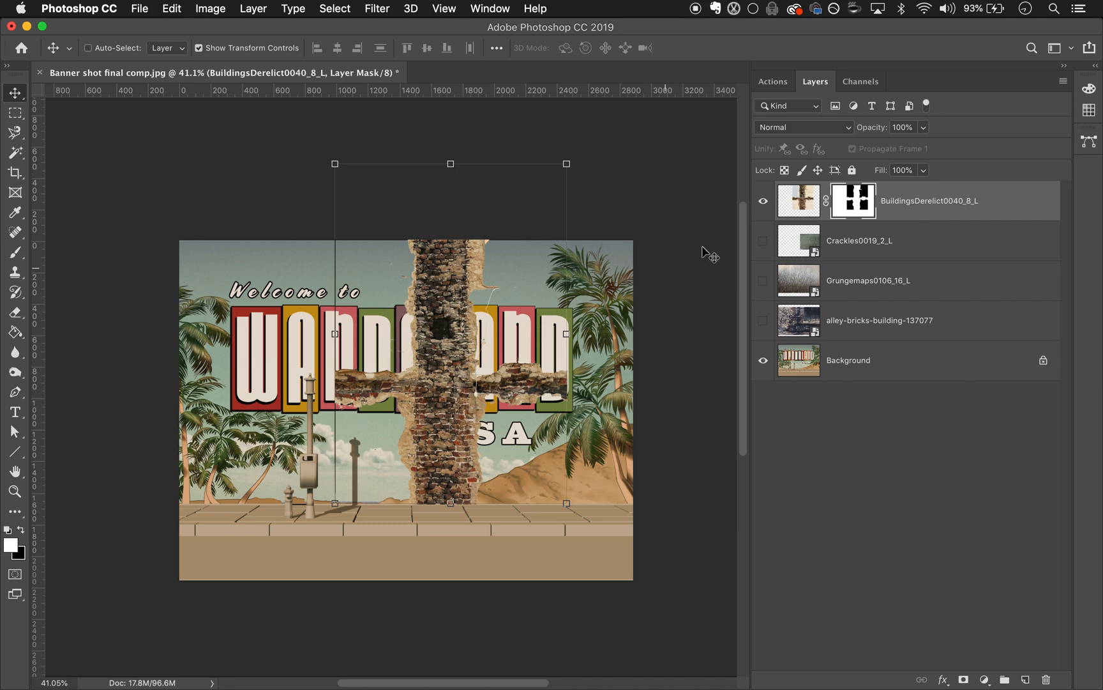
Step: Show the Crackles0019_2_L layer above all other layers and blend it in Multiply mode
{"action": "left_click", "coordinate": [882, 241]}
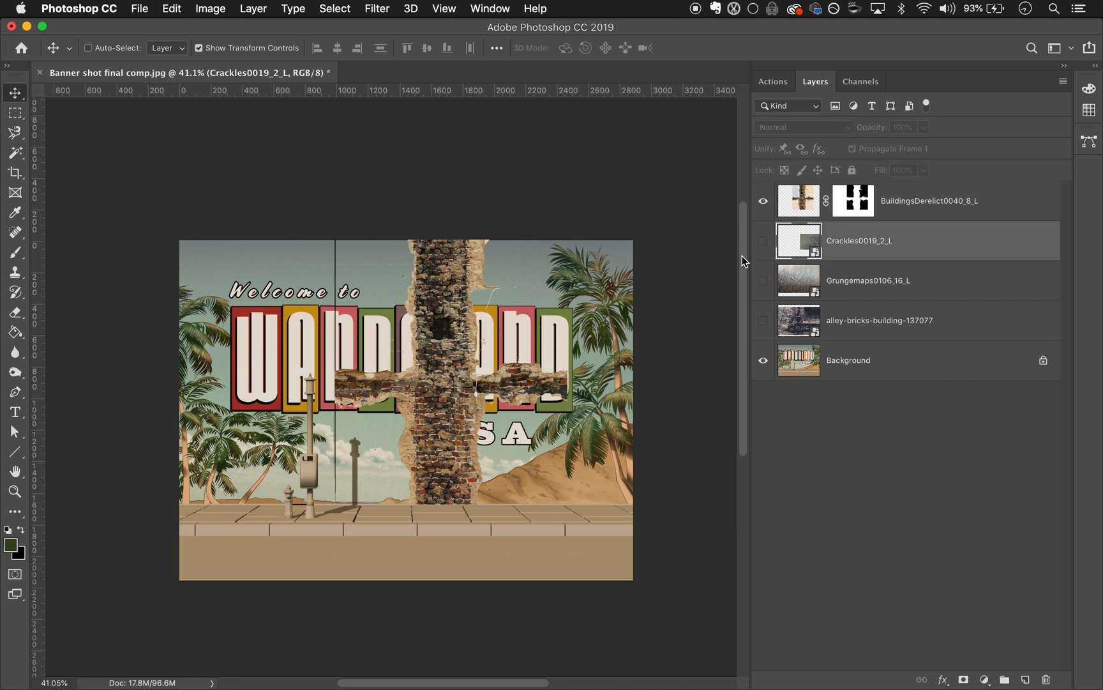
{"action": "left_click_drag", "start_coordinate": [873, 231], "coordinate": [884, 191]}
{"action": "left_click", "coordinate": [763, 200]}
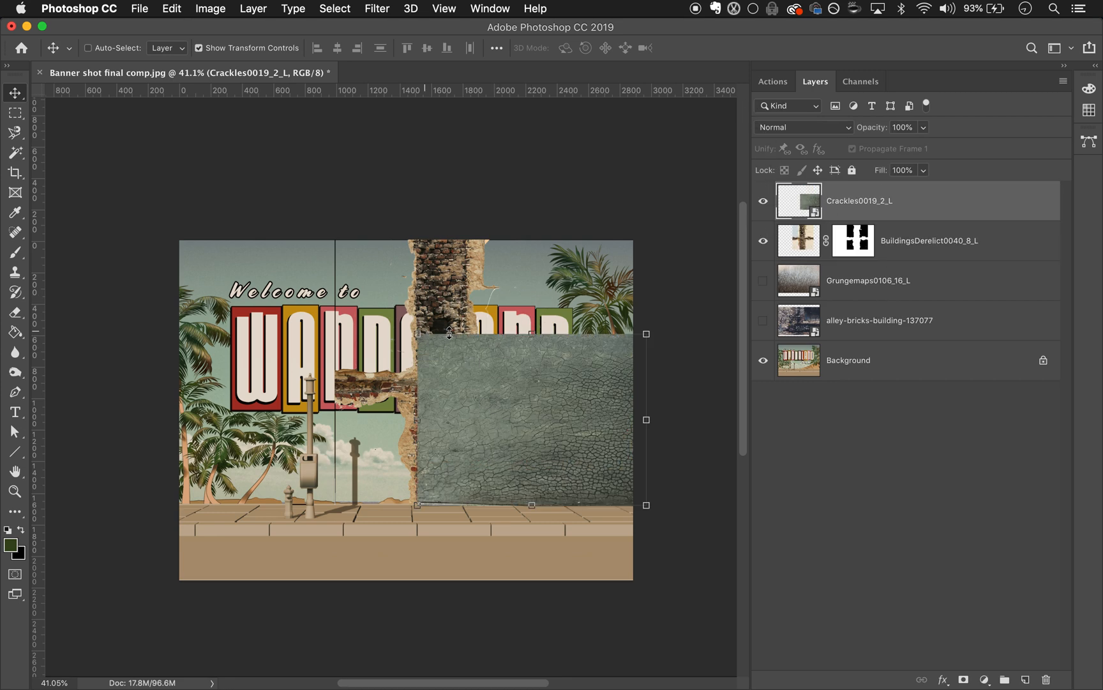
{"action": "left_click", "coordinate": [788, 128]}
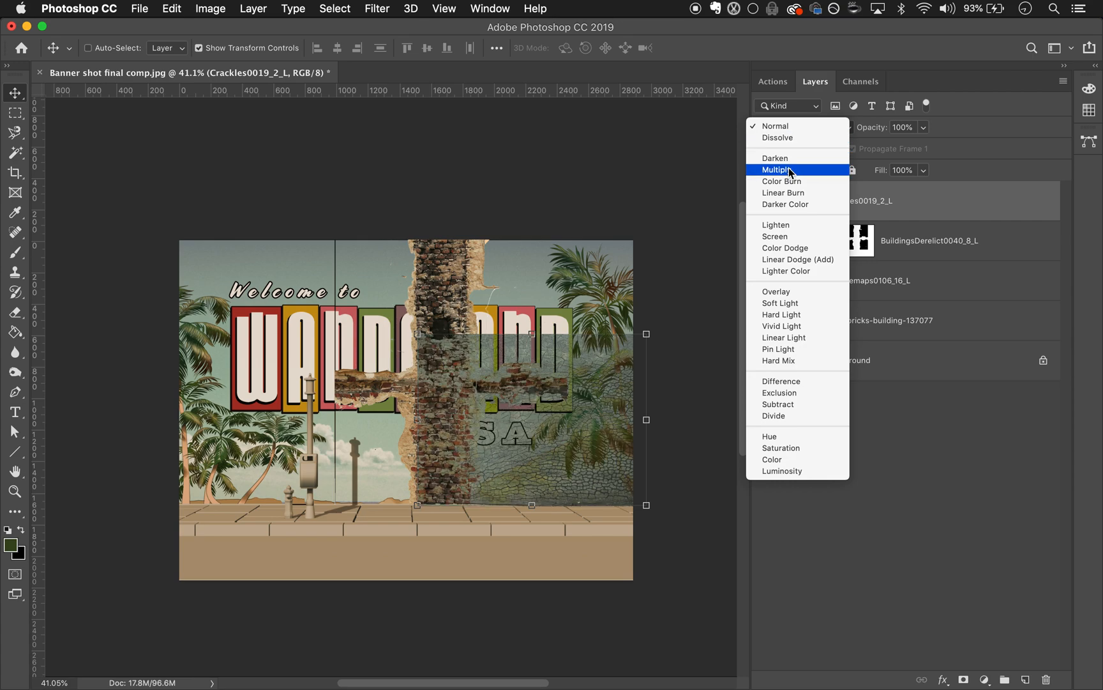
{"action": "left_click", "coordinate": [786, 169]}
Step: Apply Levels to the Crackles0019_2_L layer with input shadows 23, midtones 1.28 and highlights 126
{"action": "key", "text": "z"}
{"action": "left_click_drag", "start_coordinate": [598, 391], "coordinate": [615, 457]}
{"action": "left_click_drag", "start_coordinate": [598, 515], "coordinate": [606, 449]}
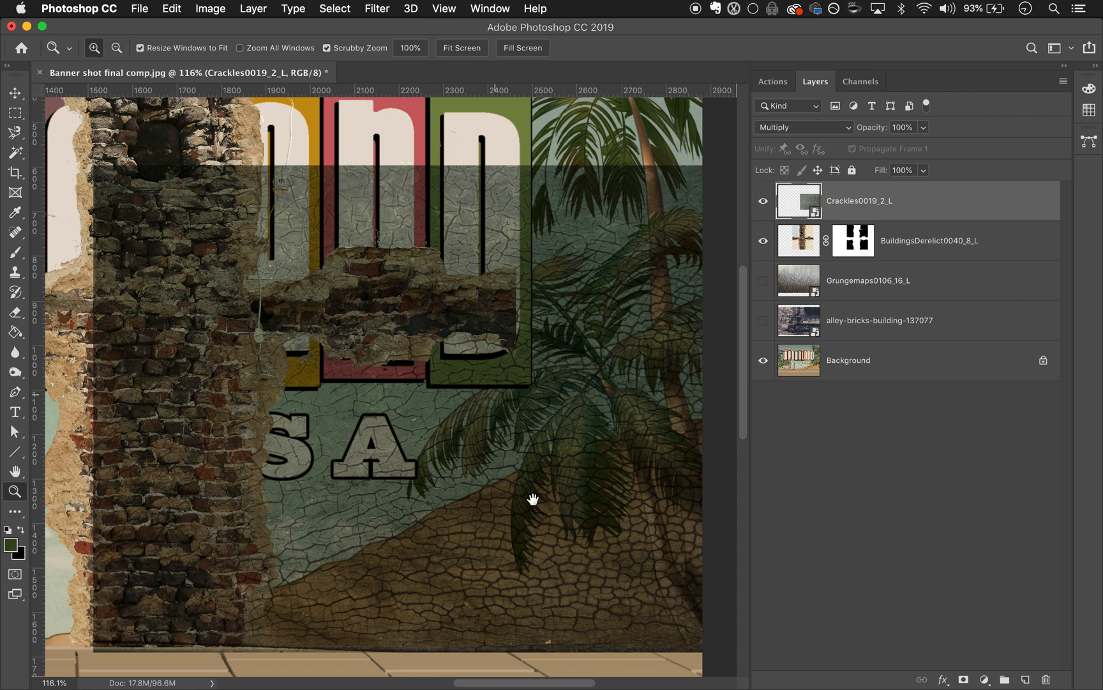
{"action": "left_click_drag", "start_coordinate": [533, 499], "coordinate": [382, 352]}
{"action": "left_click_drag", "start_coordinate": [468, 436], "coordinate": [618, 624]}
{"action": "left_click_drag", "start_coordinate": [467, 491], "coordinate": [573, 537]}
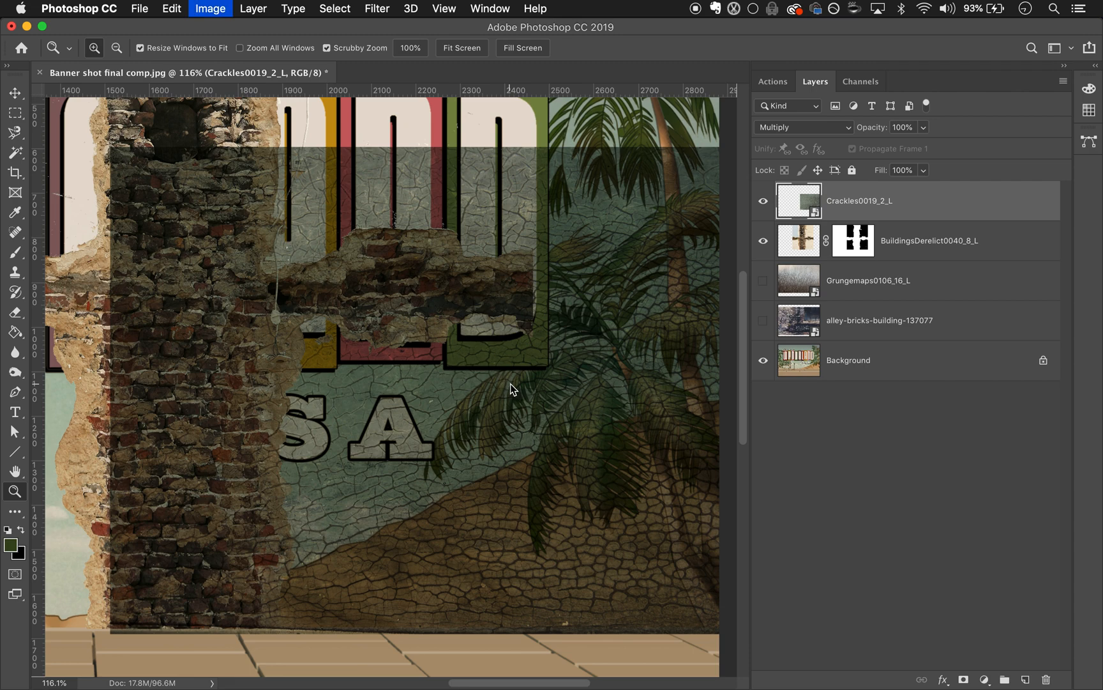
{"action": "key", "text": "i"}
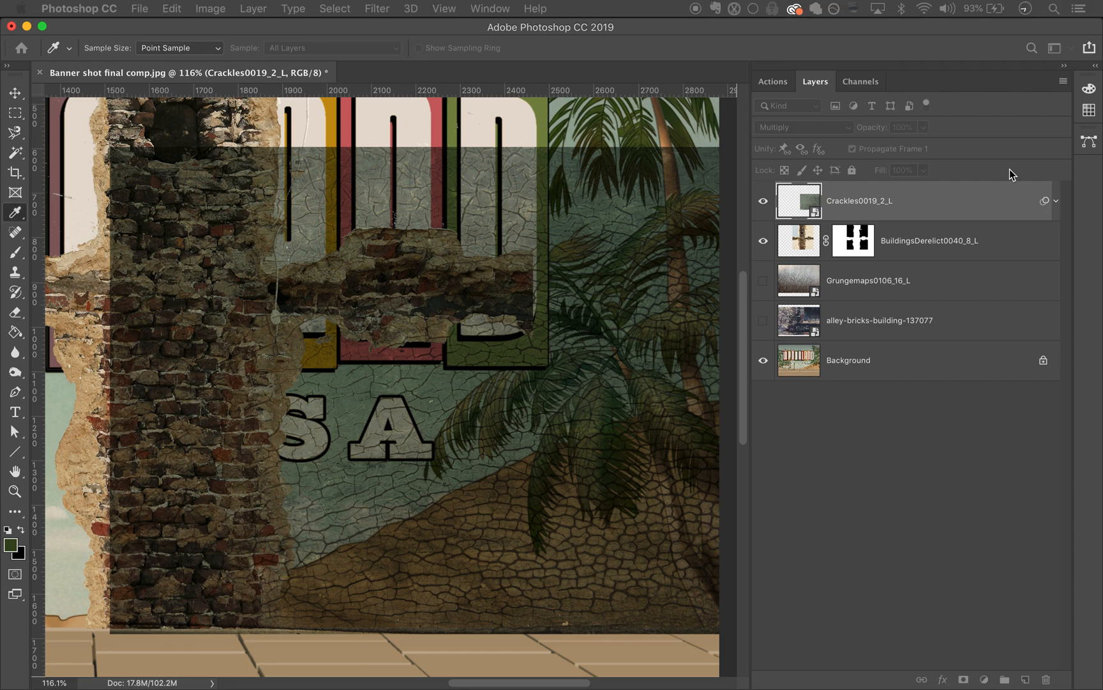
{"action": "key", "text": "super+l"}
{"action": "left_click_drag", "start_coordinate": [576, 227], "coordinate": [583, 220]}
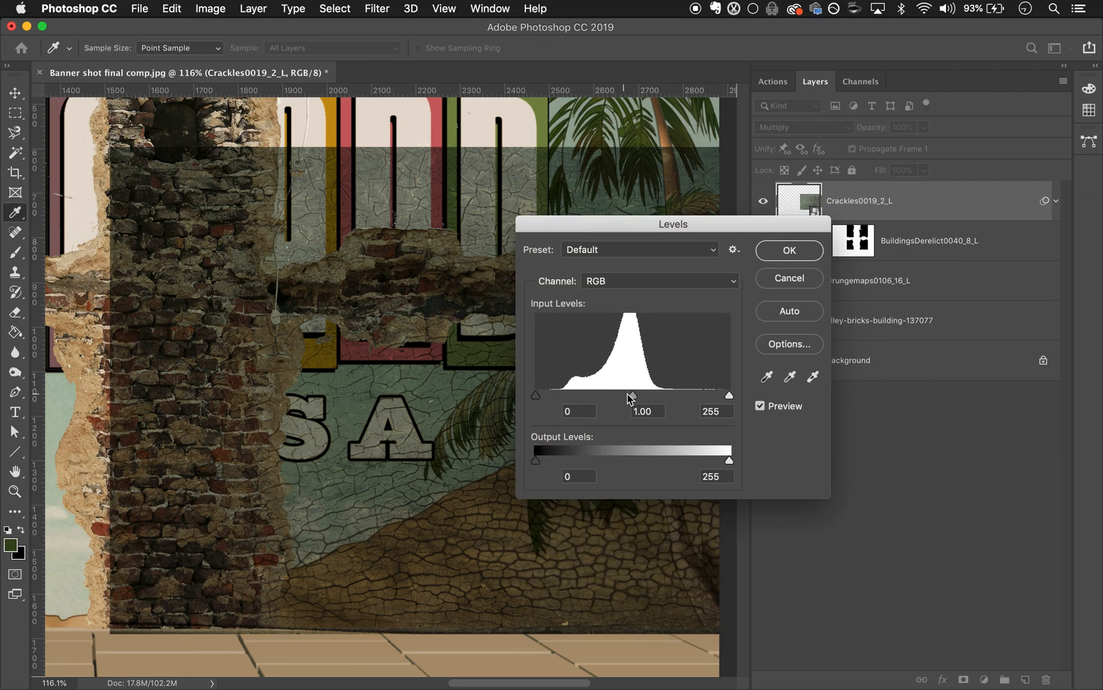
{"action": "left_click_drag", "start_coordinate": [730, 395], "coordinate": [670, 395]}
{"action": "left_click_drag", "start_coordinate": [539, 395], "coordinate": [553, 395]}
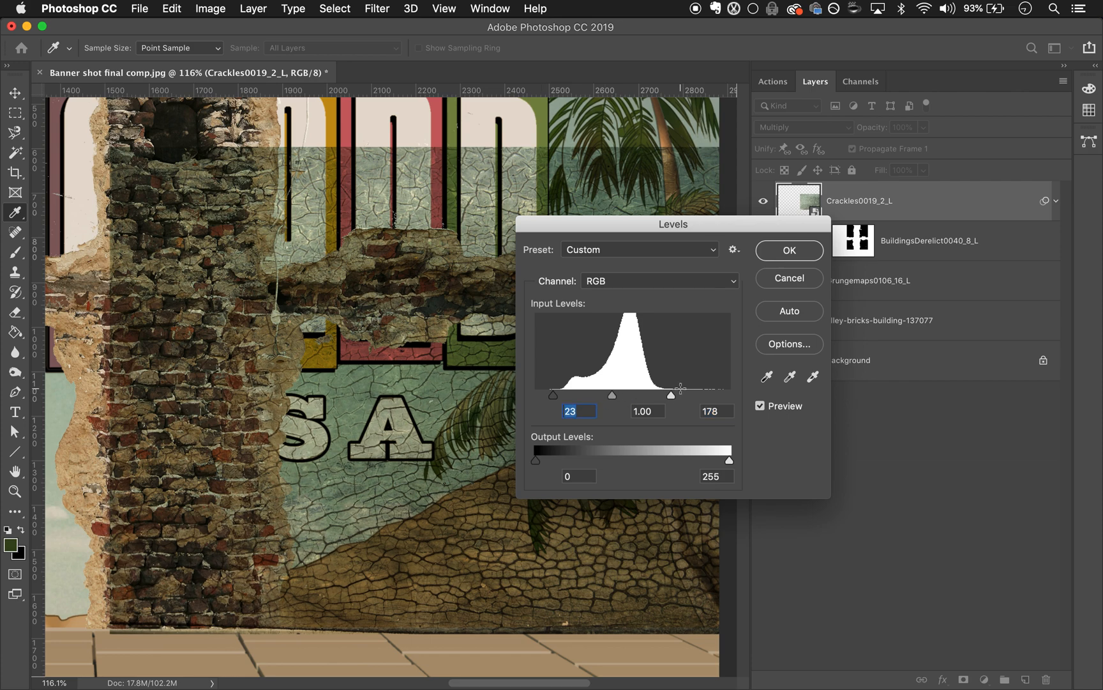
{"action": "left_click_drag", "start_coordinate": [672, 396], "coordinate": [571, 394]}
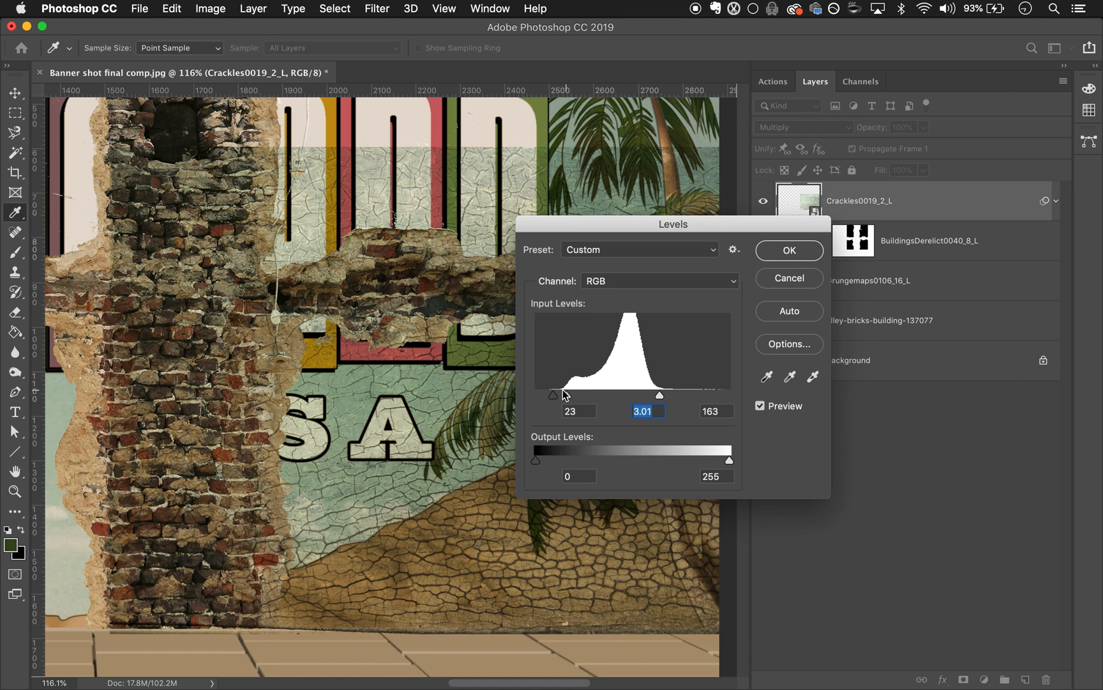
{"action": "left_click_drag", "start_coordinate": [663, 396], "coordinate": [633, 391]}
{"action": "key", "text": "Tab"}
{"action": "left_click_drag", "start_coordinate": [760, 227], "coordinate": [1014, 235]}
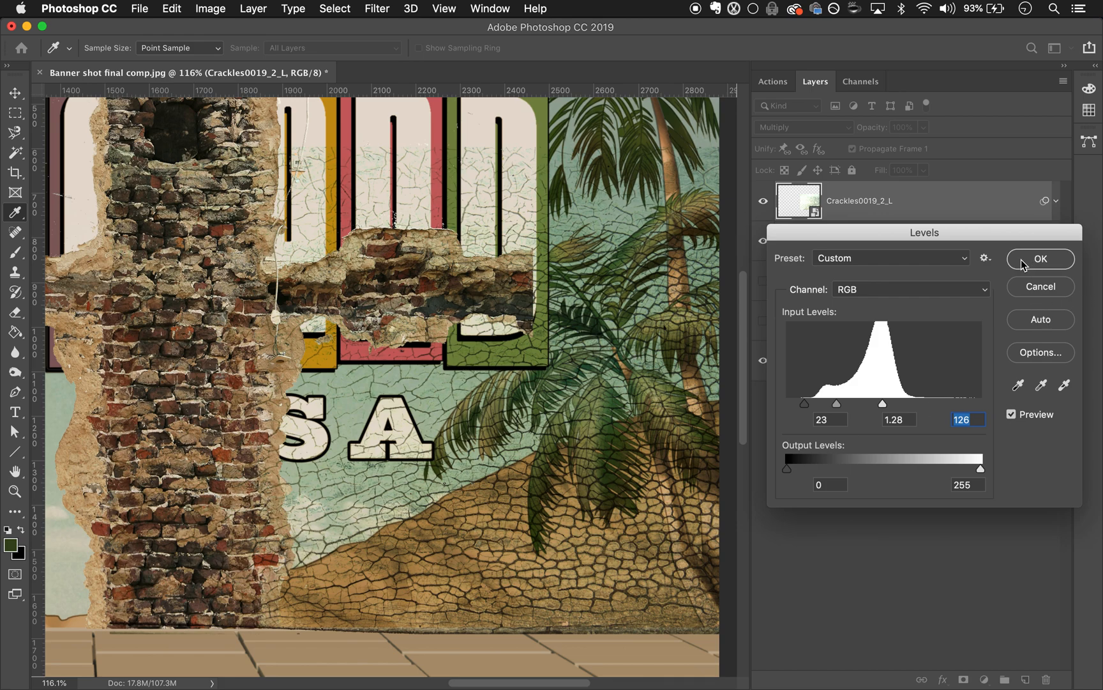
Step: Add a layer mask to the Crackles0019_2_L layer
{"action": "scroll", "coordinate": [418, 203], "scroll_direction": "up", "scroll_amount": 5}
{"action": "scroll", "coordinate": [416, 203], "scroll_direction": "down", "scroll_amount": 8}
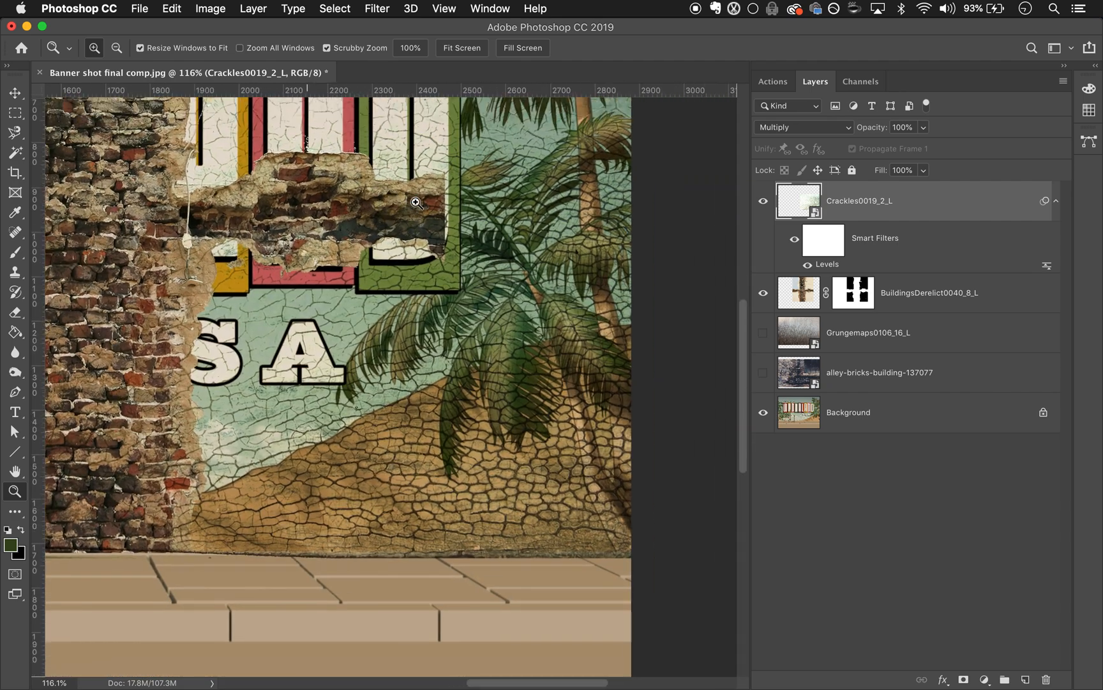
{"action": "scroll", "coordinate": [416, 203], "scroll_direction": "up", "scroll_amount": 4}
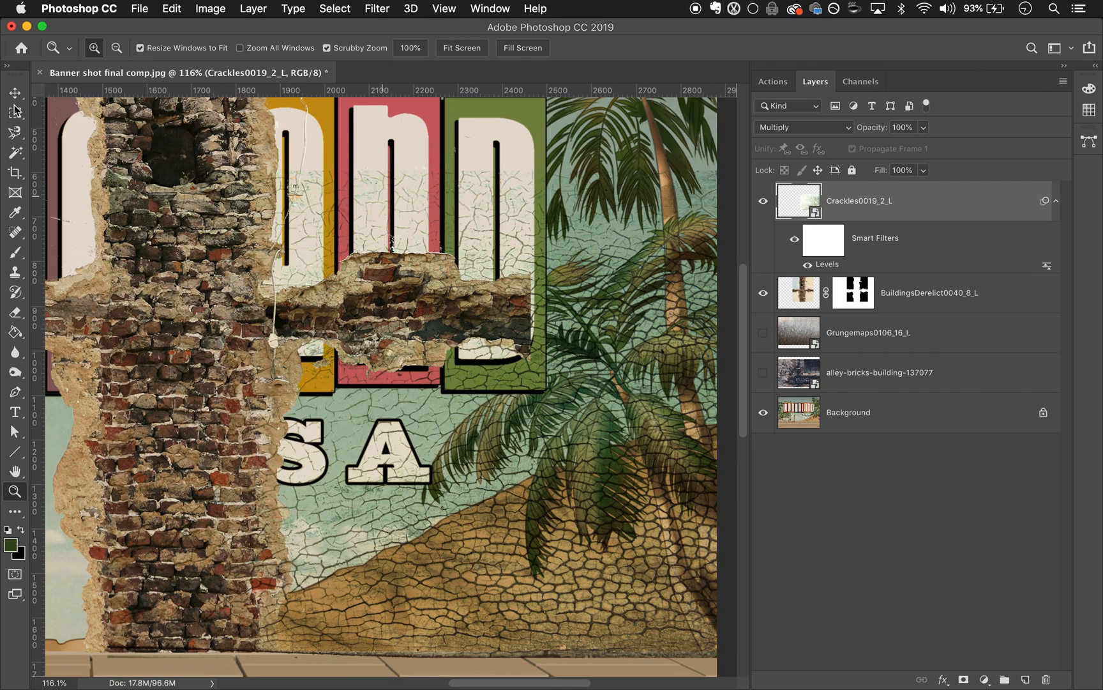
{"action": "left_click", "coordinate": [14, 252]}
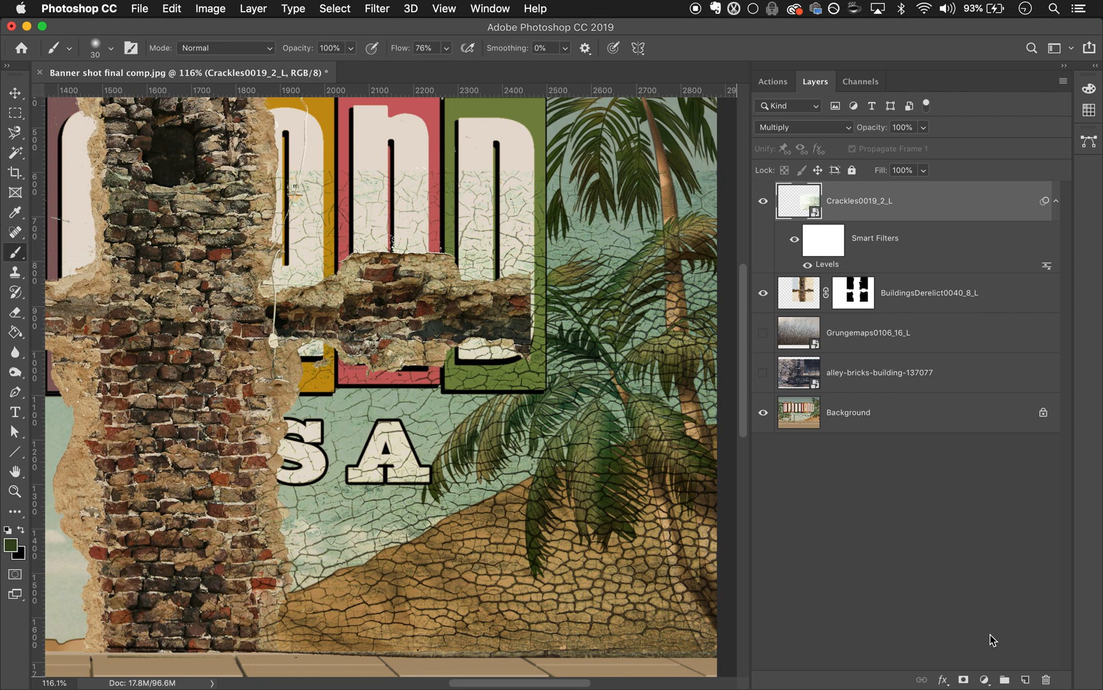
{"action": "left_click", "coordinate": [964, 679]}
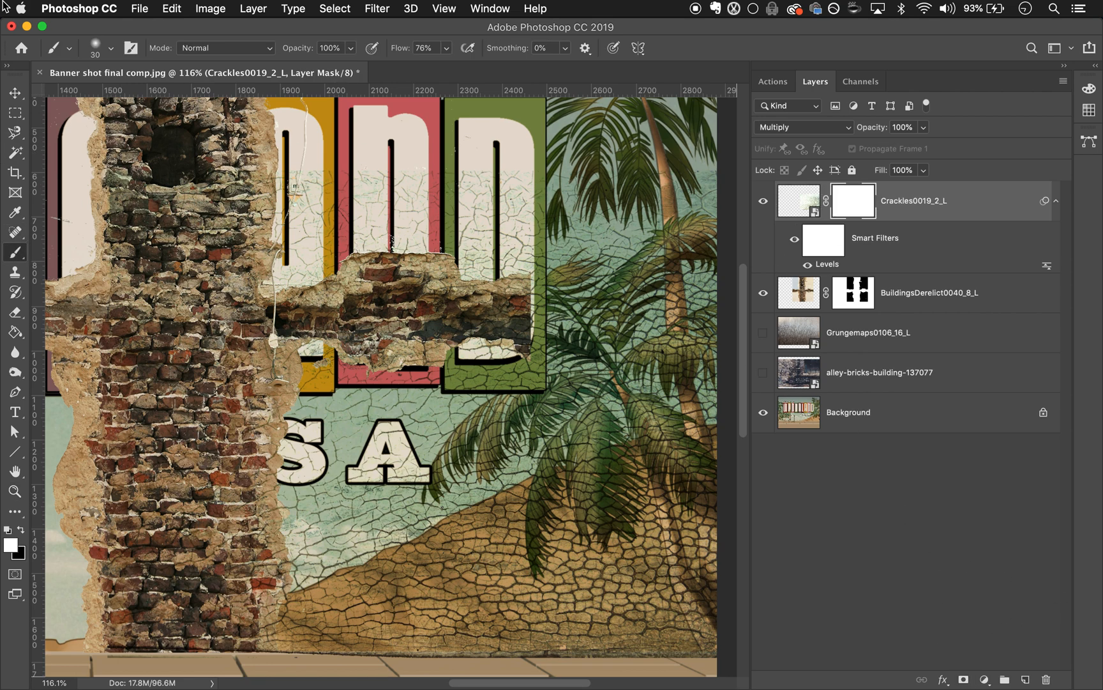
Step: Paint black on the crackle mask with a soft 250 px brush to hide the texture's upper edge and the cracks beside the brick column
{"action": "key", "text": "bracketright"}
{"action": "key", "text": "bracketright"}
{"action": "key", "text": "bracketright"}
{"action": "key", "text": "bracketright"}
{"action": "key", "text": "bracketright"}
{"action": "key", "text": "bracketright"}
{"action": "key", "text": "bracketright"}
{"action": "key", "text": "bracketright"}
{"action": "key", "text": "bracketright"}
{"action": "key", "text": "bracketright"}
{"action": "key", "text": "bracketright"}
{"action": "key", "text": "bracketright"}
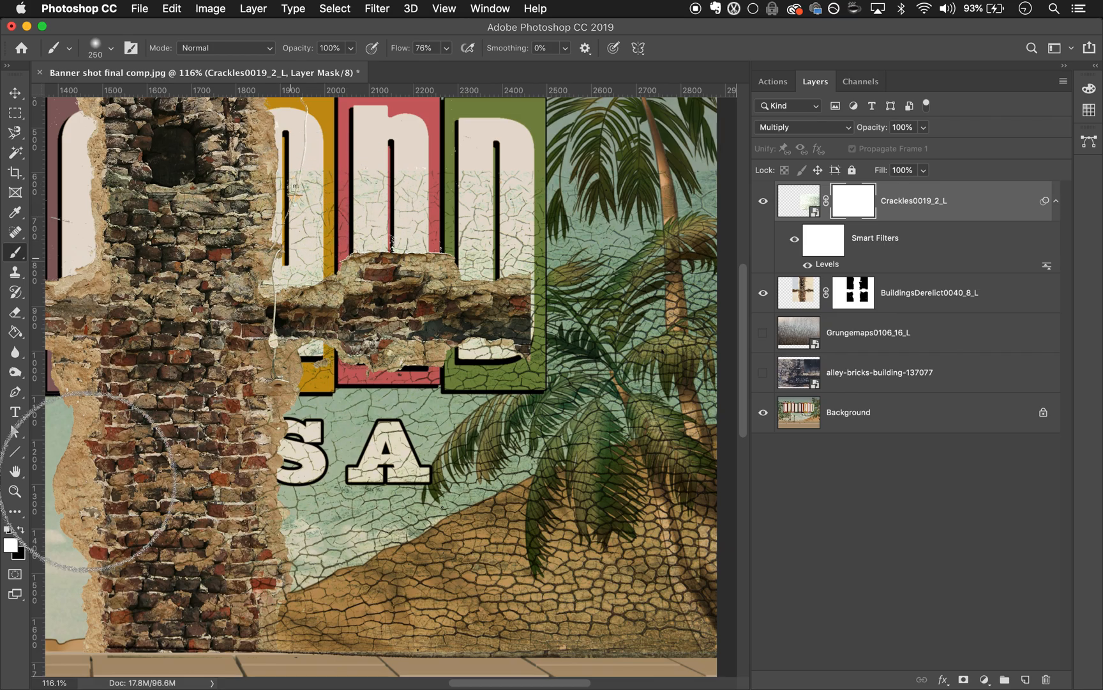
{"action": "key", "text": "x"}
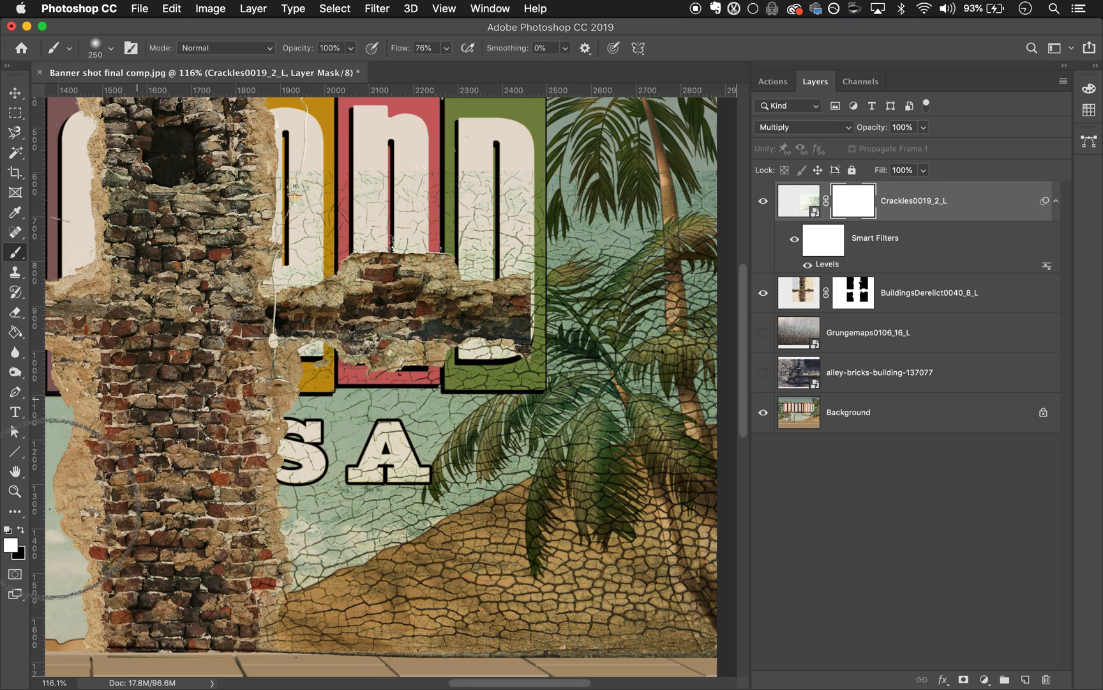
{"action": "mouse_move", "coordinate": [295, 188]}
{"action": "left_mouse_down"}
{"action": "mouse_move", "coordinate": [377, 192]}
{"action": "mouse_move", "coordinate": [348, 189]}
{"action": "left_mouse_up"}
{"action": "left_click_drag", "start_coordinate": [519, 189], "coordinate": [498, 191]}
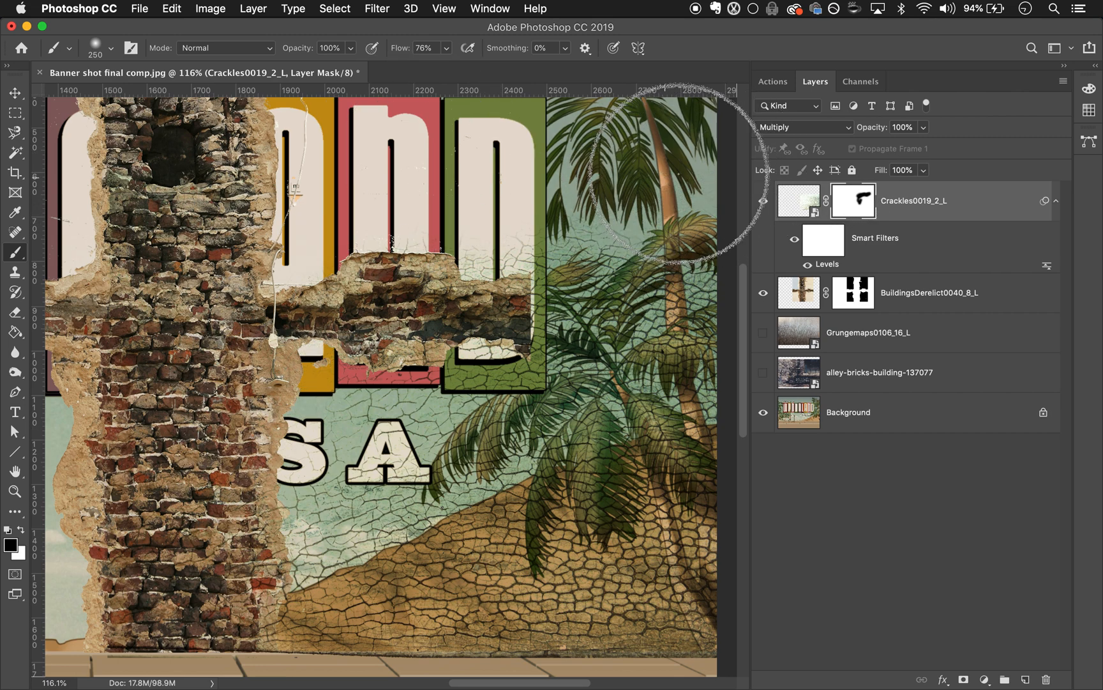
{"action": "mouse_move", "coordinate": [279, 497]}
{"action": "left_mouse_down"}
{"action": "mouse_move", "coordinate": [262, 573]}
{"action": "mouse_move", "coordinate": [265, 555]}
{"action": "left_mouse_up"}
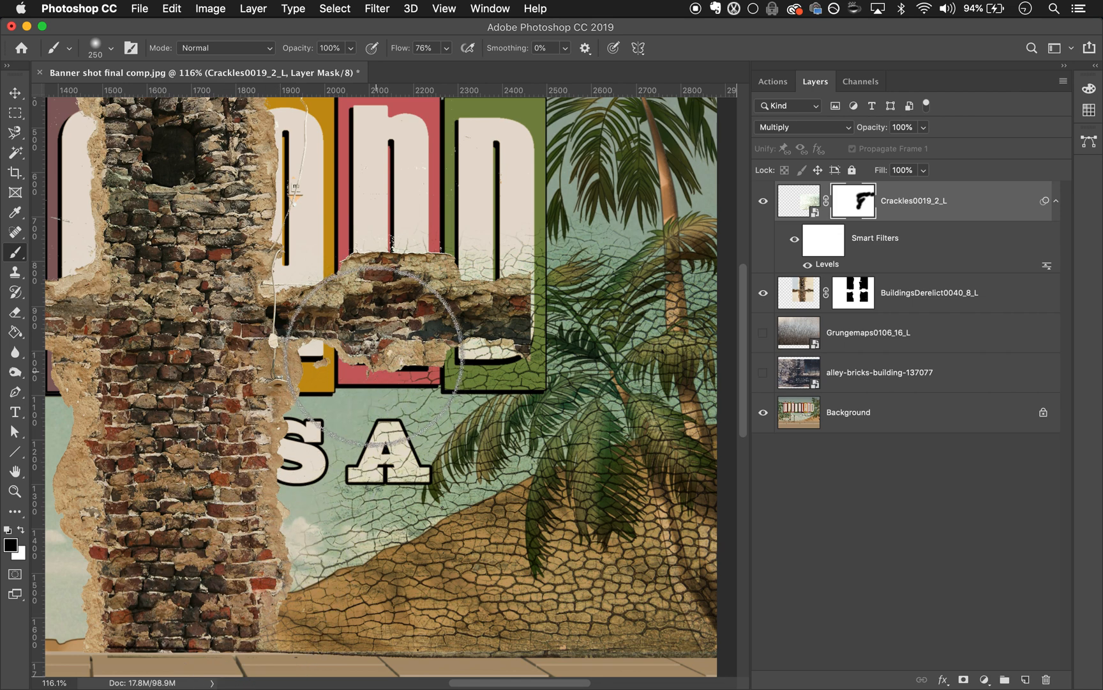
{"action": "mouse_move", "coordinate": [511, 233]}
{"action": "left_mouse_down"}
{"action": "mouse_move", "coordinate": [505, 205]}
{"action": "mouse_move", "coordinate": [511, 268]}
{"action": "mouse_move", "coordinate": [498, 293]}
{"action": "left_mouse_up"}
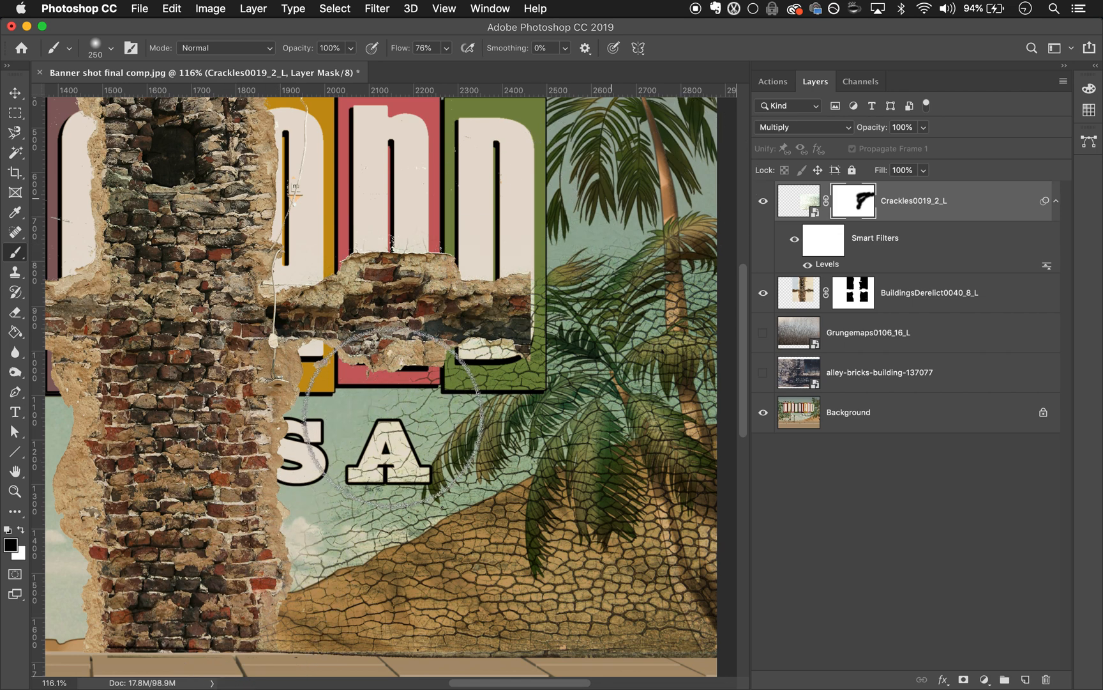
Step: Paint white on the crackle mask to restore some cracks around the USA lettering, and view the mask on its own
{"action": "key", "text": "x"}
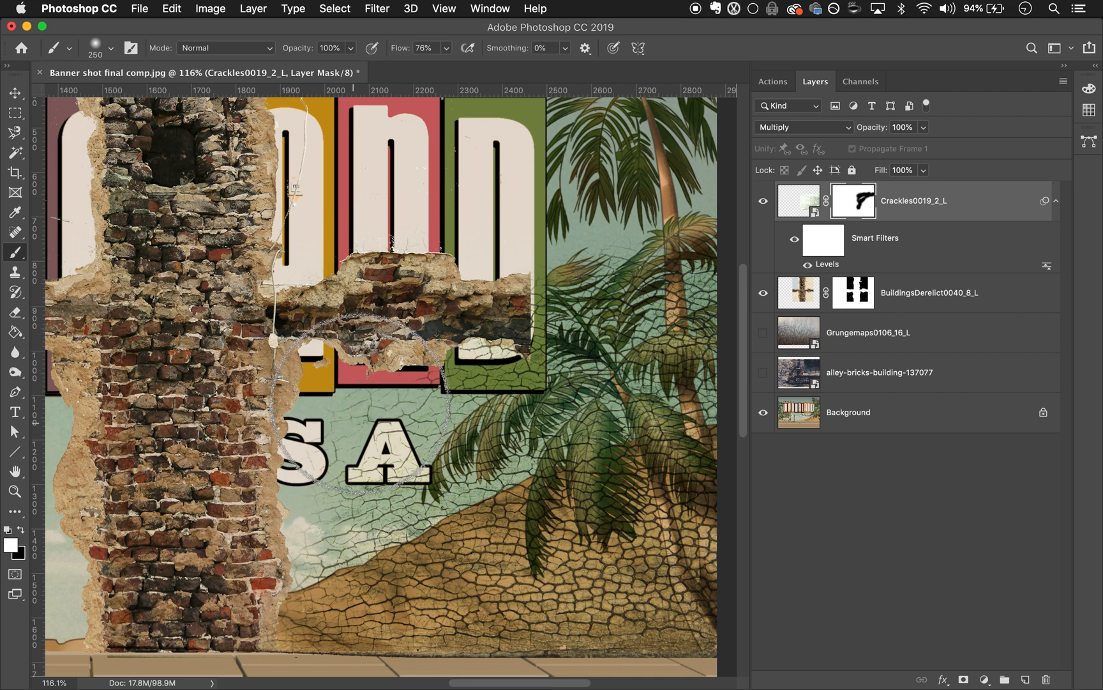
{"action": "left_click_drag", "start_coordinate": [333, 442], "coordinate": [341, 397]}
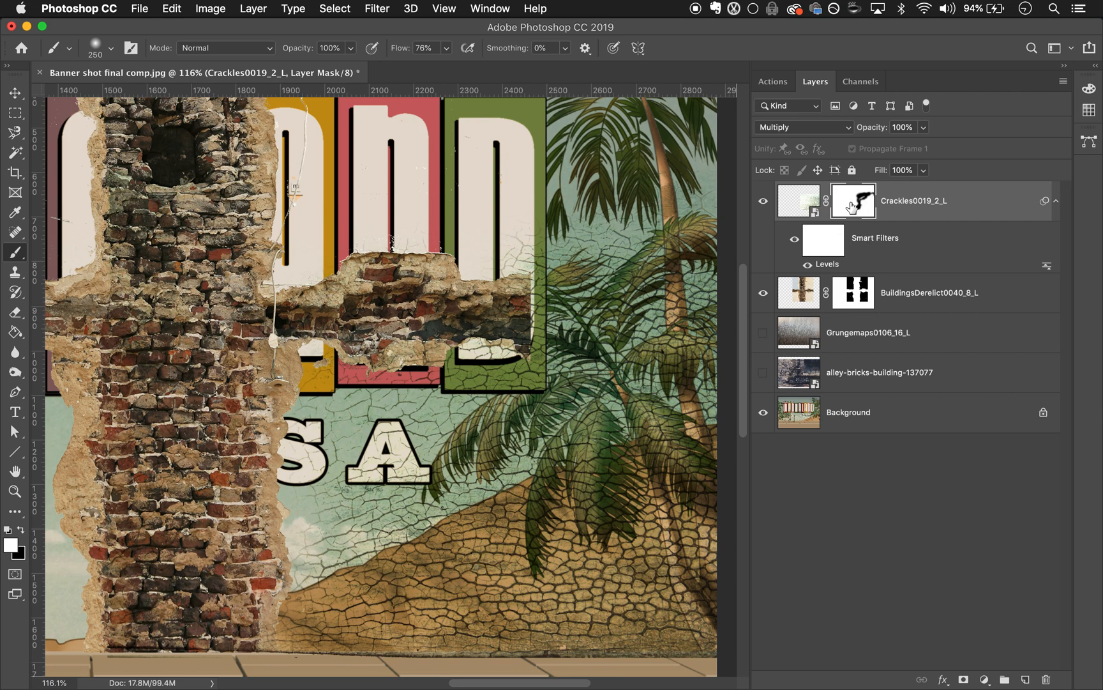
{"action": "left_click", "coordinate": [860, 204], "text": "alt"}
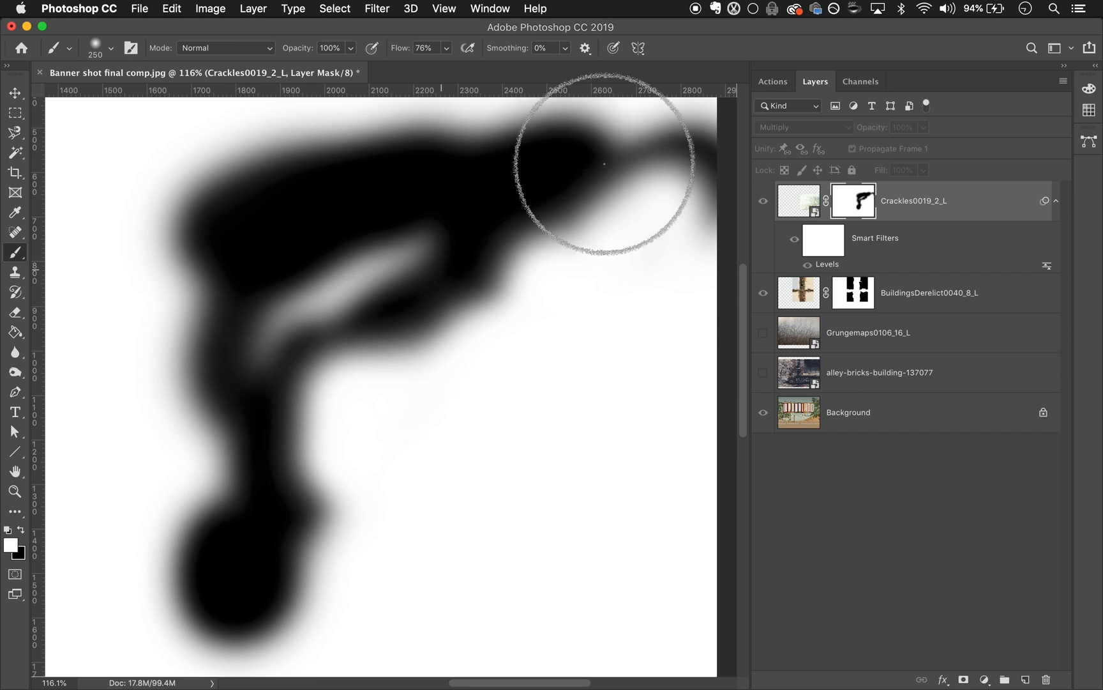
{"action": "left_click", "coordinate": [797, 204]}
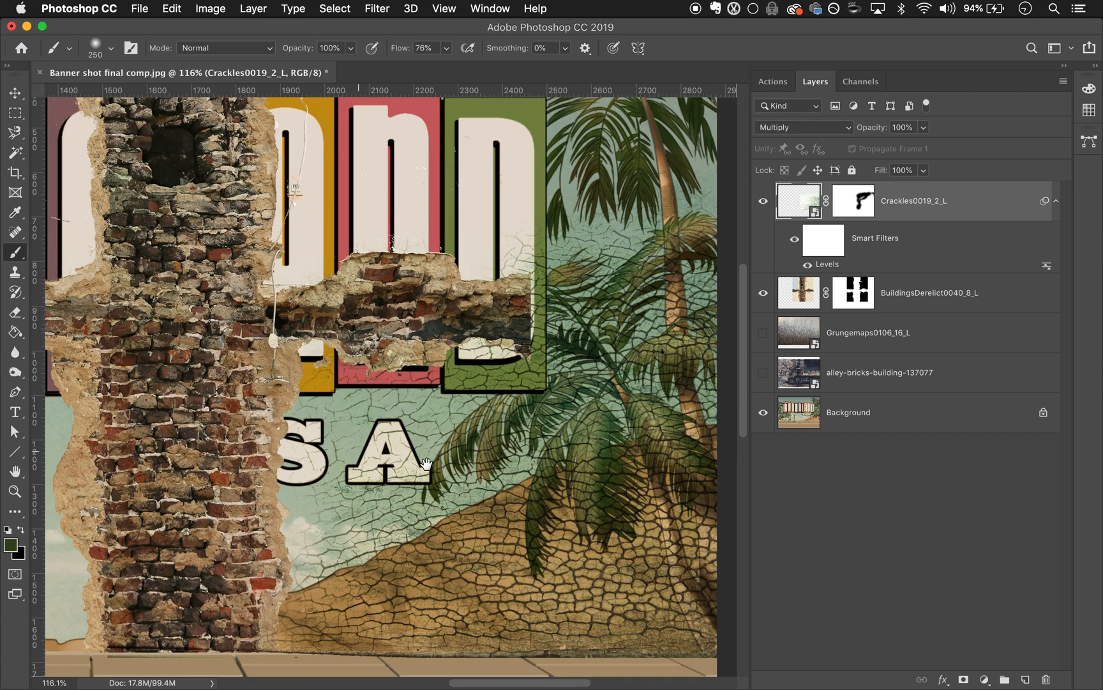
Step: Show the Grungemaps0106_16_L layer above all other layers and blend it in Screen mode
{"action": "scroll", "coordinate": [479, 320], "scroll_direction": "left", "scroll_amount": 10}
{"action": "scroll", "coordinate": [314, 405], "scroll_direction": "down", "scroll_amount": 5}
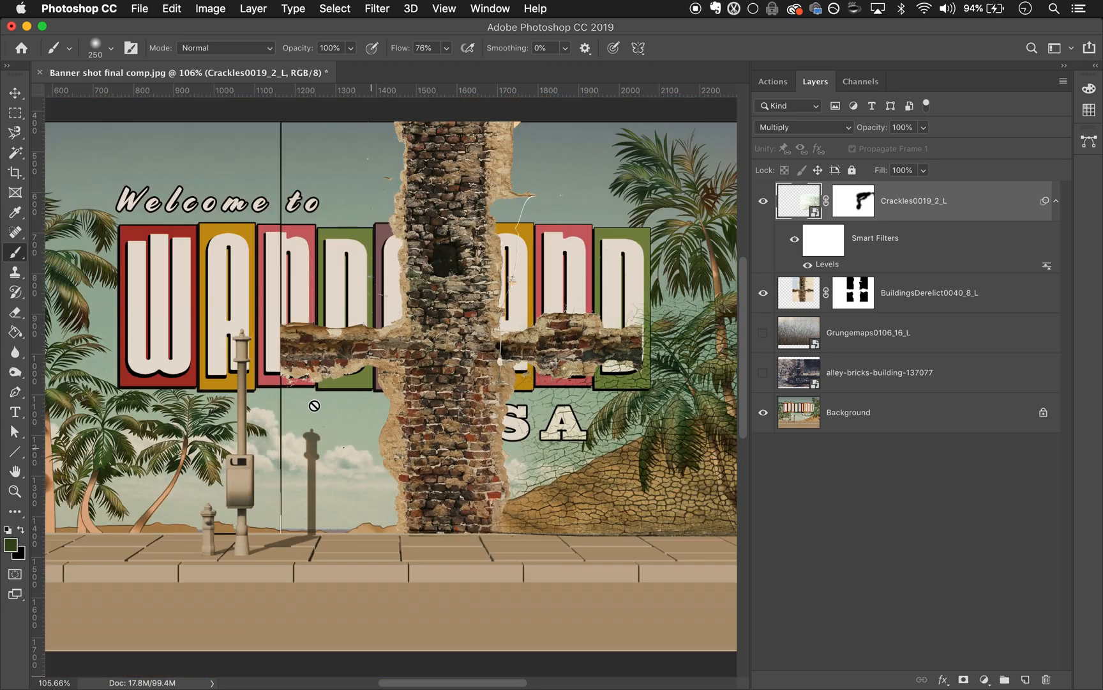
{"action": "scroll", "coordinate": [314, 405], "scroll_direction": "left", "scroll_amount": 5}
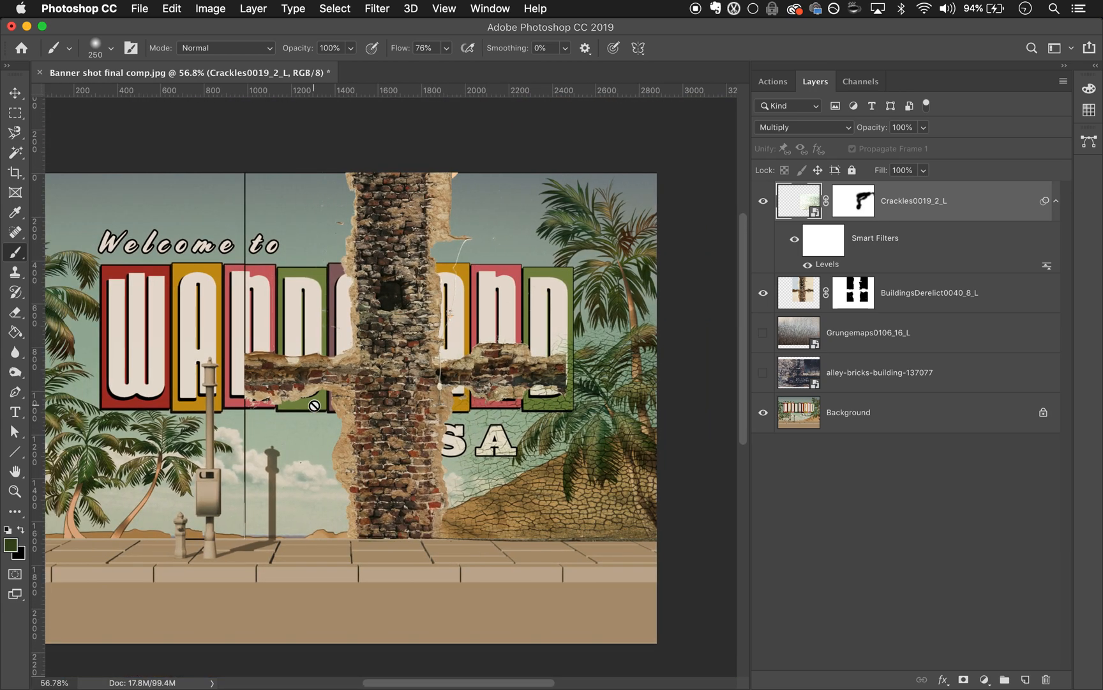
{"action": "left_click", "coordinate": [762, 333]}
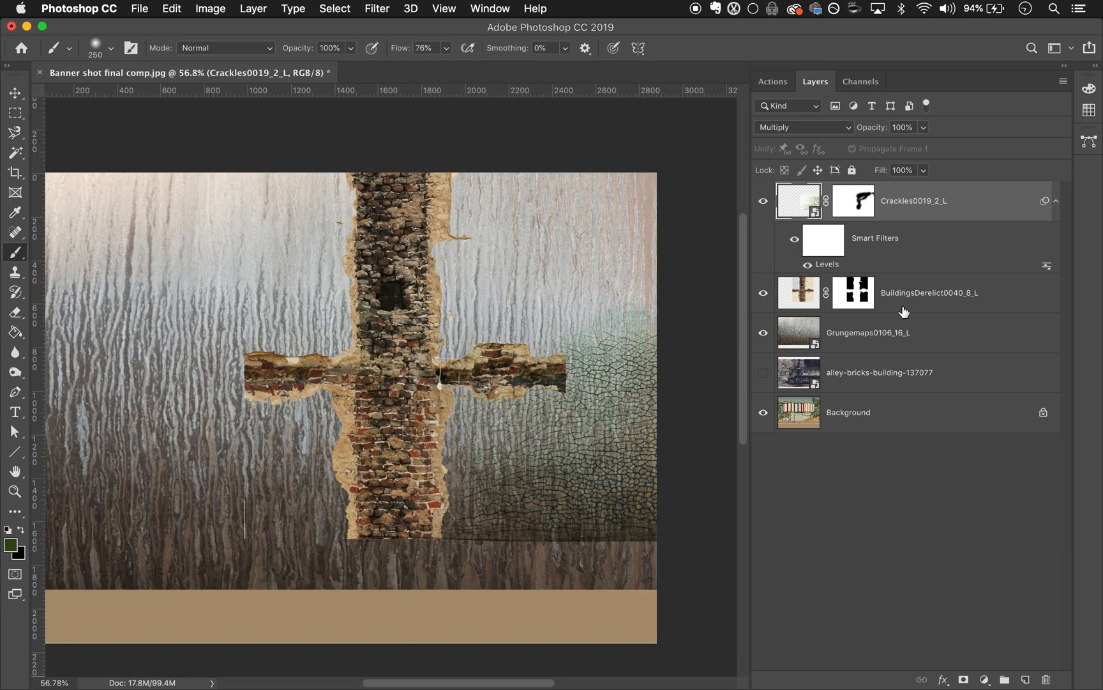
{"action": "left_click_drag", "start_coordinate": [911, 346], "coordinate": [900, 192]}
{"action": "left_click", "coordinate": [813, 126]}
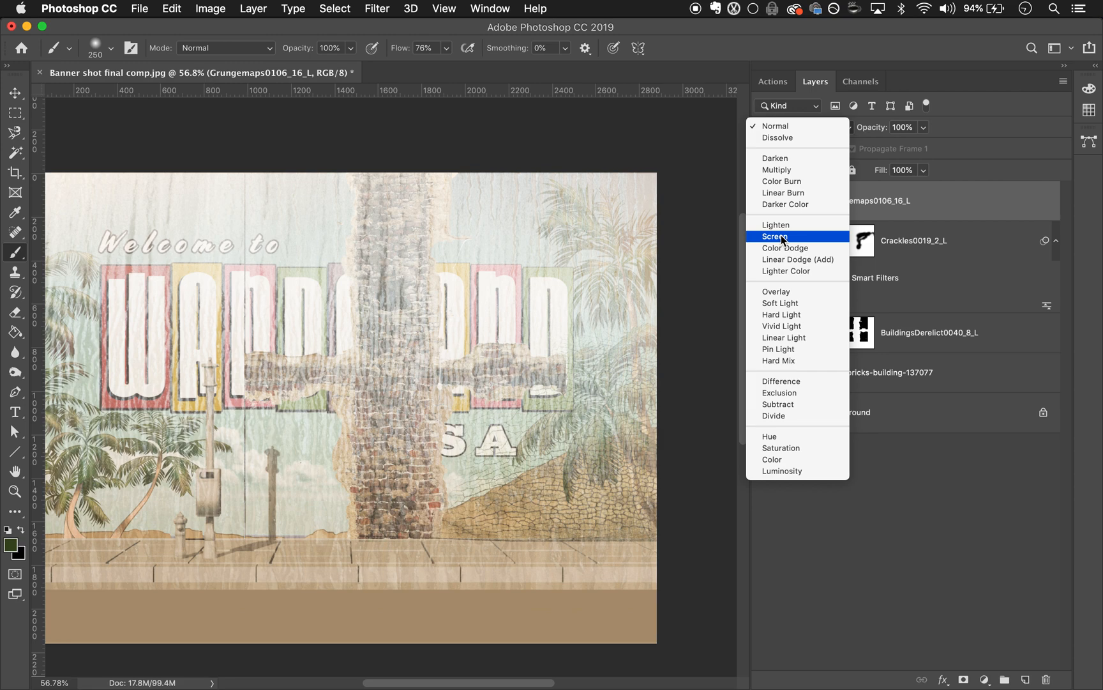
{"action": "left_click", "coordinate": [782, 238]}
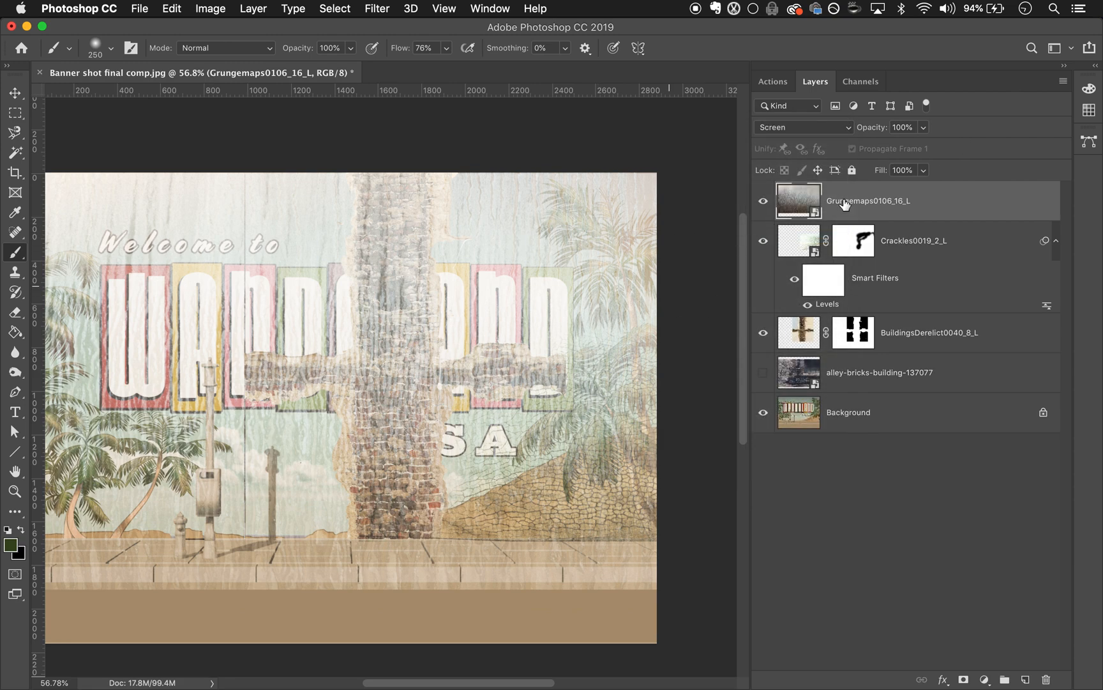
Step: Place the Grungemaps0106_16_L layer directly below the BuildingsDerelict0040_8_L layer and shift its texture slightly down over the mural
{"action": "mouse_move", "coordinate": [464, 439]}
{"action": "left_mouse_down"}
{"action": "mouse_move", "coordinate": [633, 410]}
{"action": "mouse_move", "coordinate": [527, 464]}
{"action": "left_mouse_up"}
{"action": "key", "text": "super+r"}
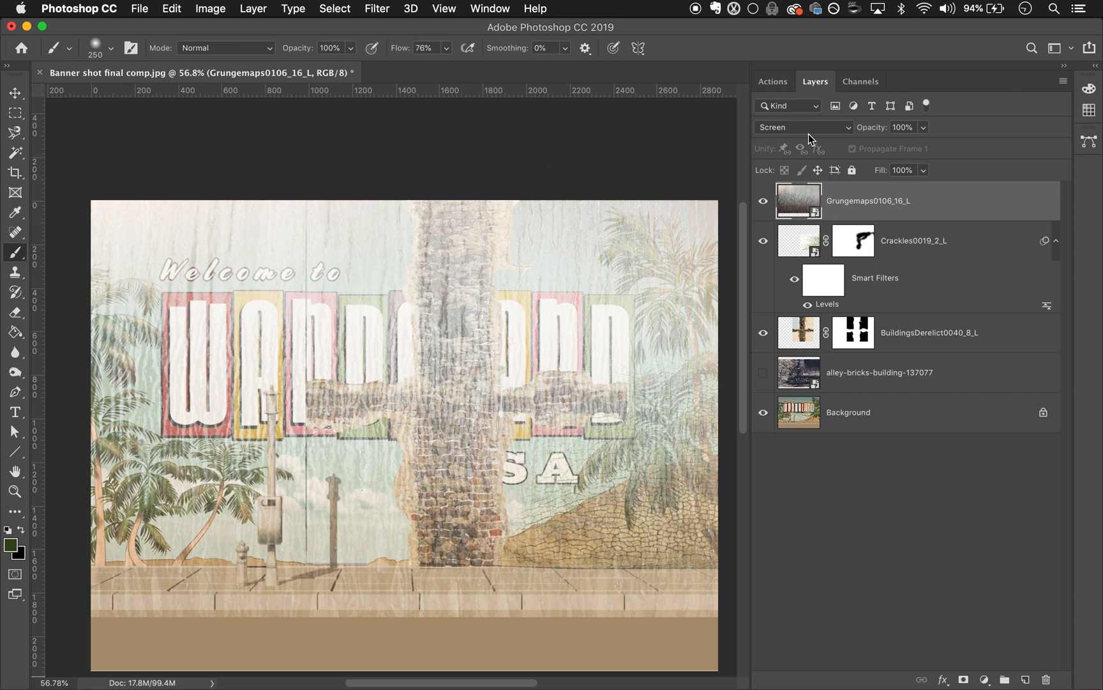
{"action": "left_click_drag", "start_coordinate": [897, 196], "coordinate": [903, 349]}
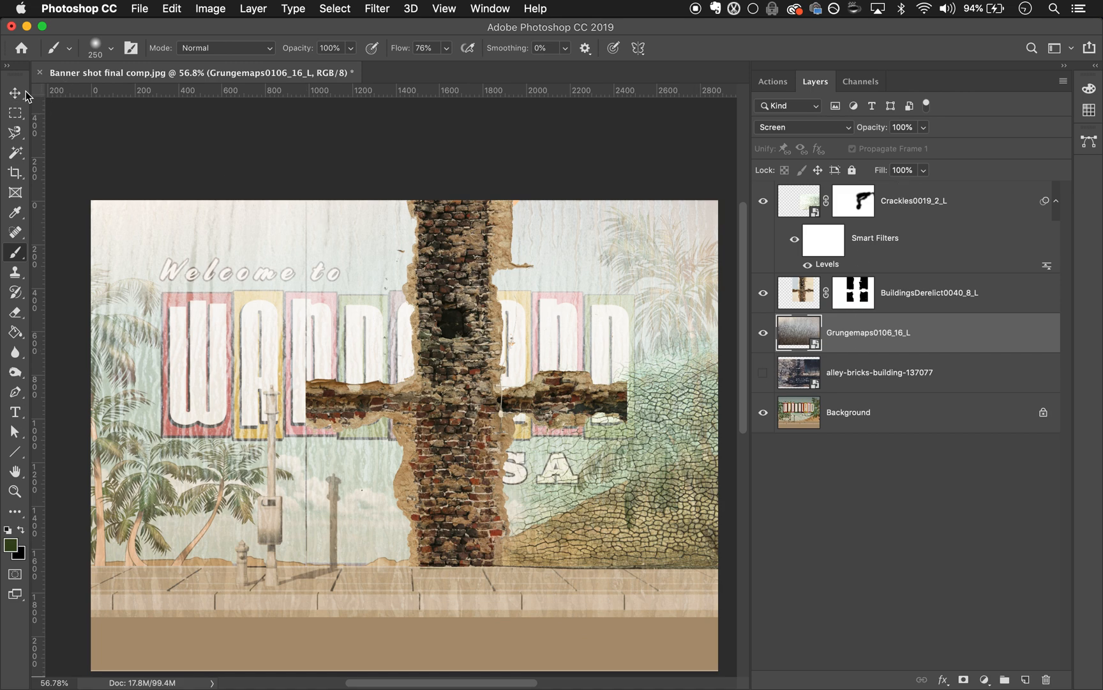
{"action": "key", "text": "Return"}
{"action": "key", "text": "v"}
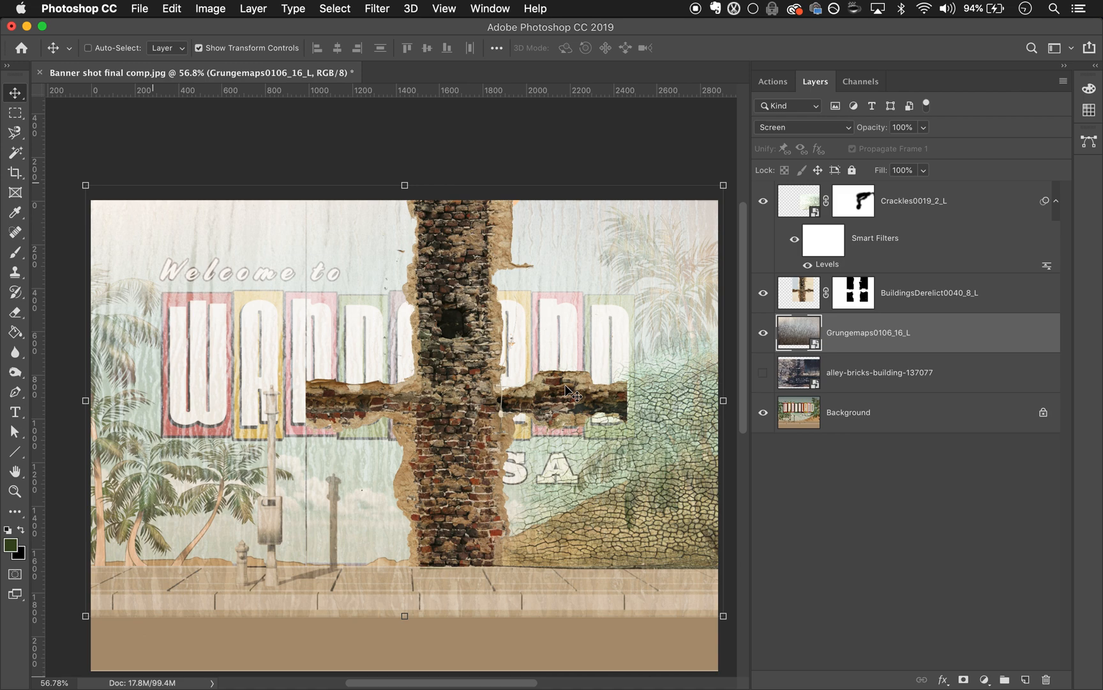
{"action": "left_click_drag", "start_coordinate": [603, 171], "coordinate": [572, 127]}
{"action": "left_click_drag", "start_coordinate": [615, 302], "coordinate": [530, 361]}
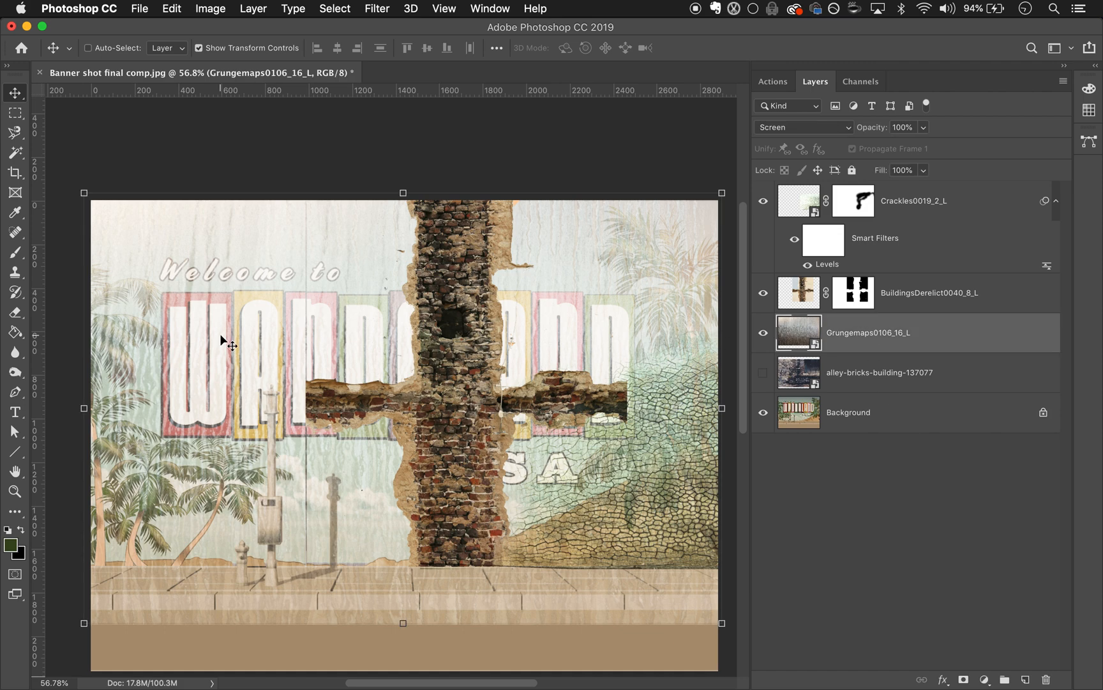
Step: Apply Levels to the Grungemaps0106_16_L layer with midtones 0.23 and input highlights 229
{"action": "key", "text": "super+l"}
{"action": "left_click_drag", "start_coordinate": [885, 404], "coordinate": [964, 409]}
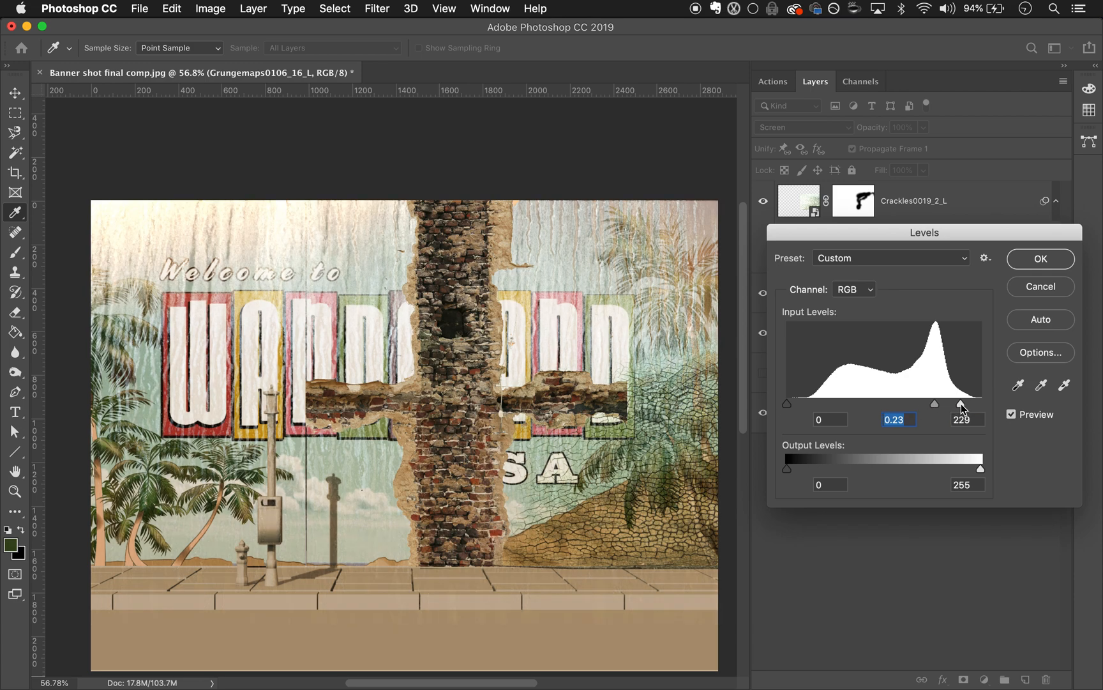
{"action": "left_click", "coordinate": [963, 407]}
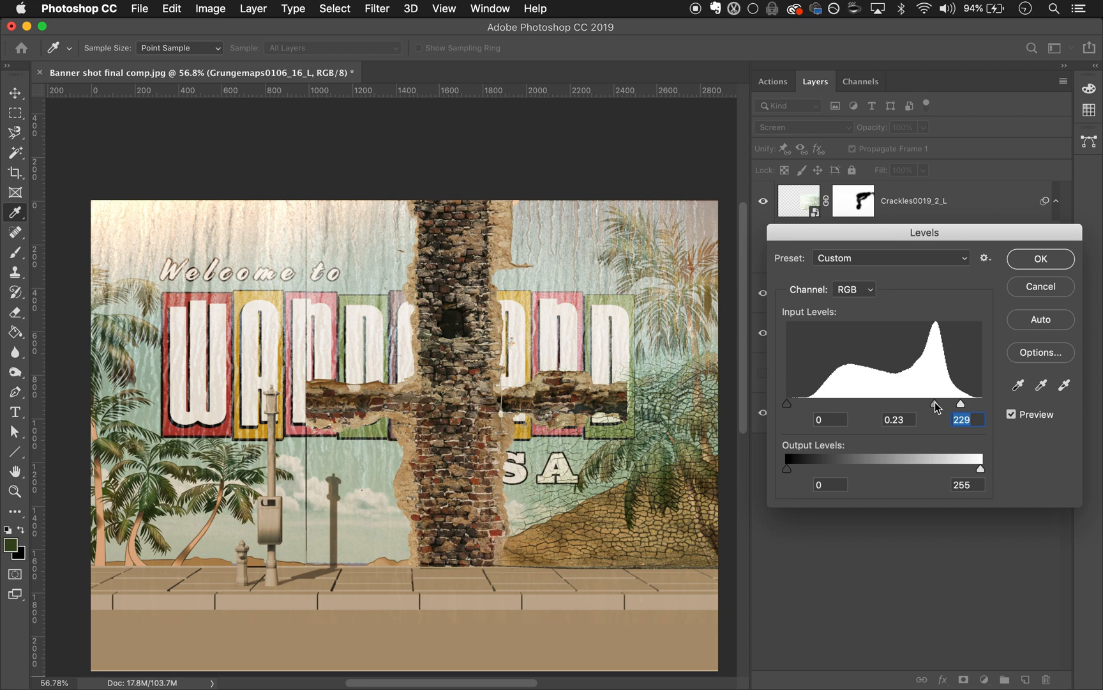
{"action": "left_click", "coordinate": [1039, 259]}
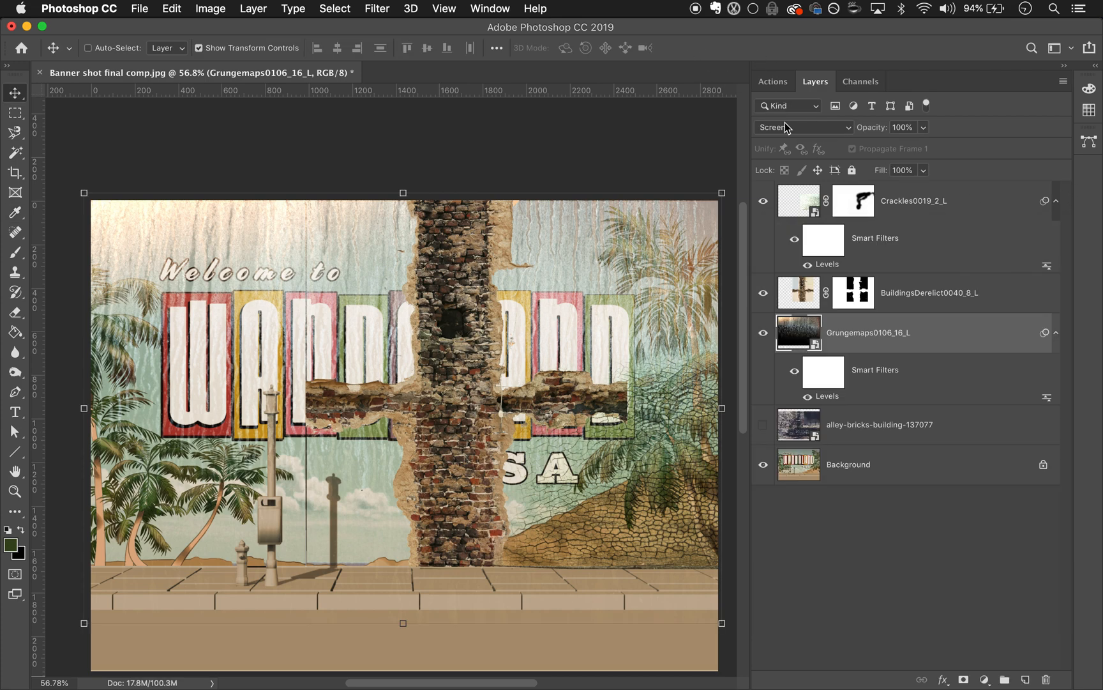
Step: Try a second Levels adjustment on the Grungemaps0106_16_L layer in Normal mode, with midtones 0.47 and input highlights 151
{"action": "left_click", "coordinate": [806, 127]}
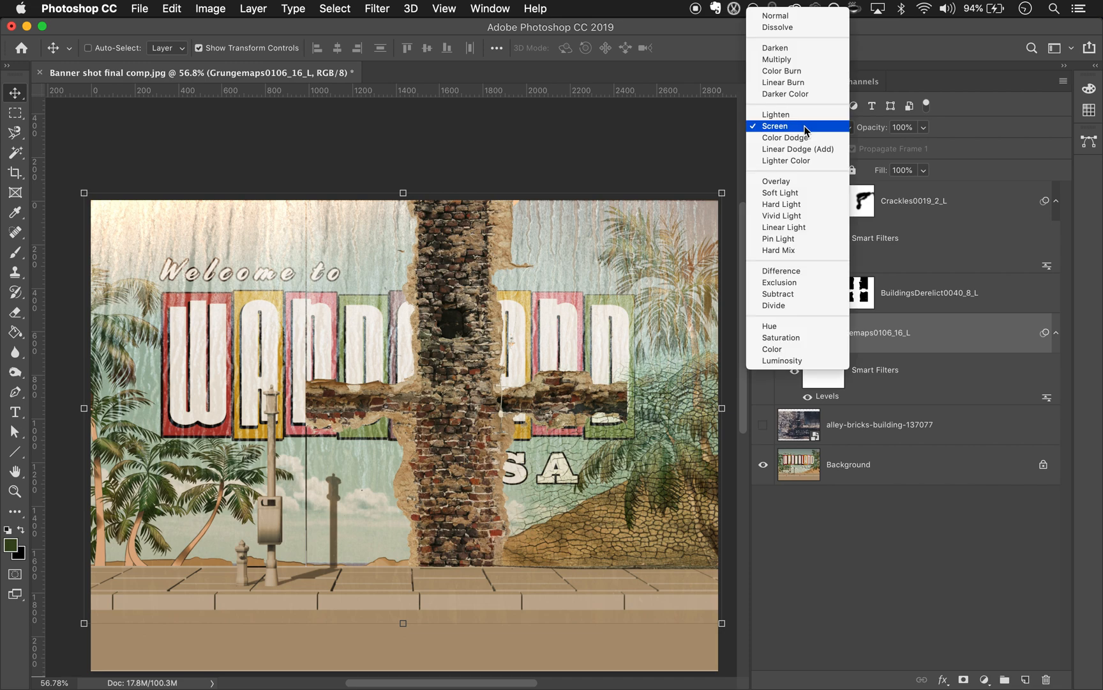
{"action": "left_click", "coordinate": [796, 18]}
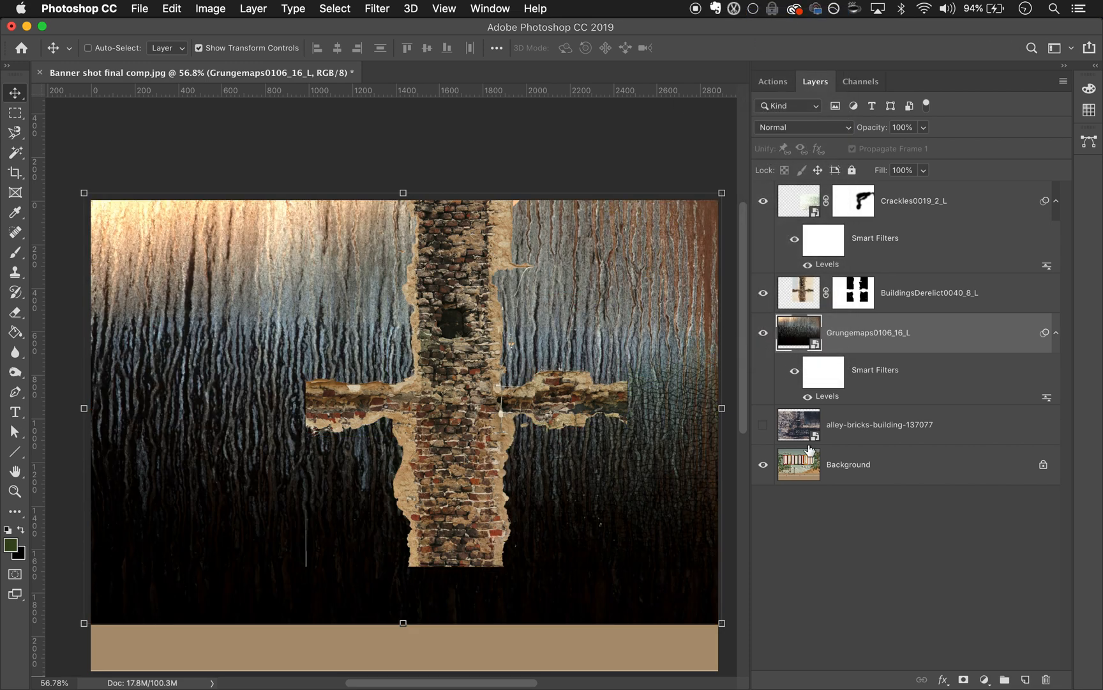
{"action": "key", "text": "super+l"}
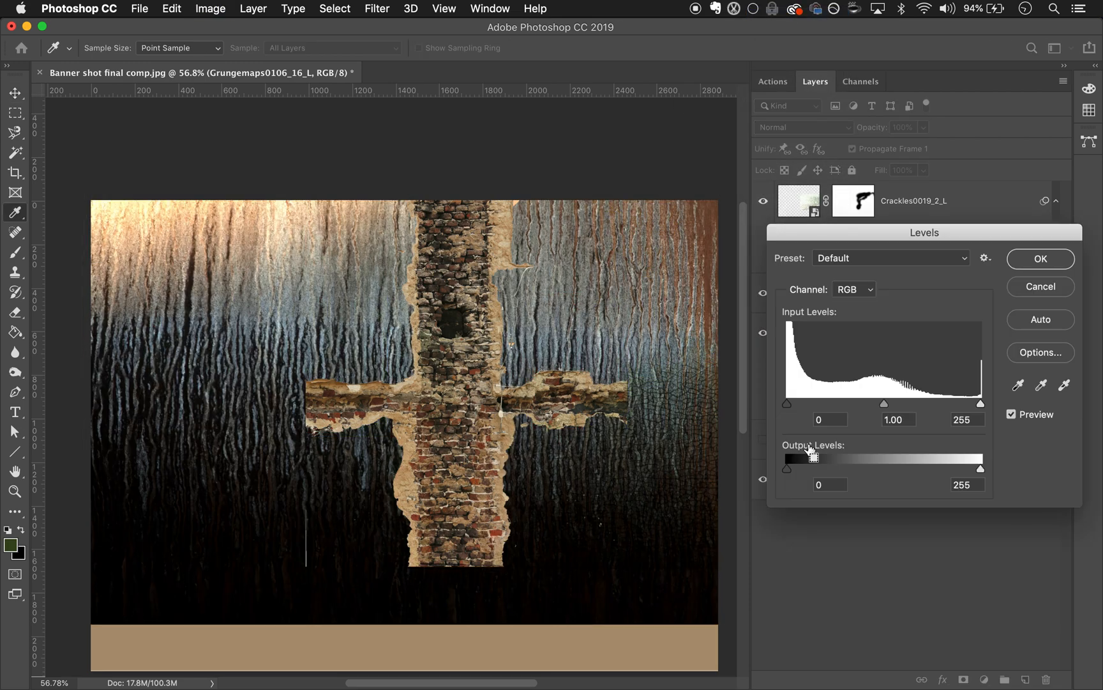
{"action": "left_click_drag", "start_coordinate": [885, 405], "coordinate": [832, 404]}
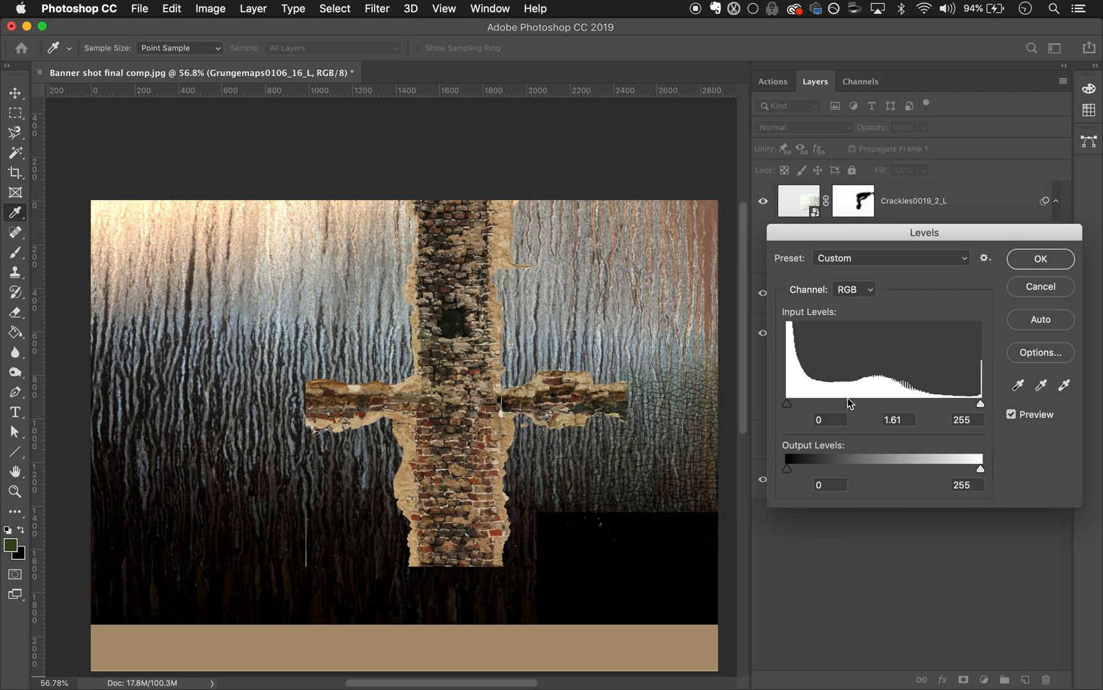
{"action": "left_click_drag", "start_coordinate": [980, 404], "coordinate": [922, 403]}
{"action": "mouse_move", "coordinate": [829, 405]}
{"action": "left_mouse_down"}
{"action": "mouse_move", "coordinate": [914, 403]}
{"action": "mouse_move", "coordinate": [869, 404]}
{"action": "left_mouse_up"}
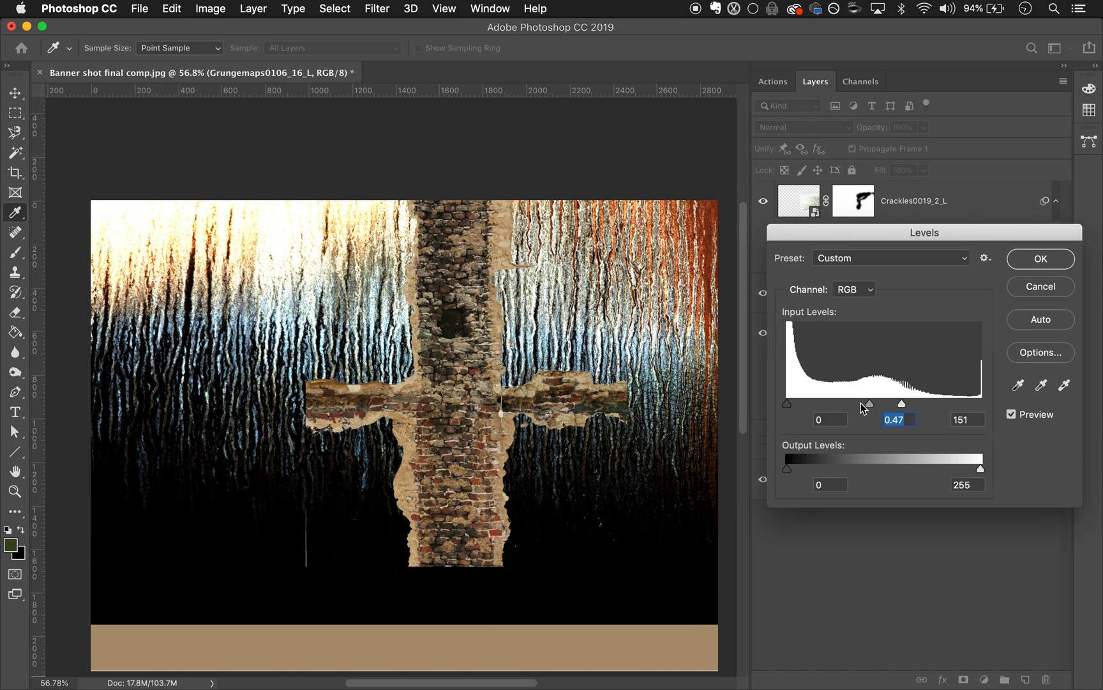
{"action": "left_click", "coordinate": [1041, 258]}
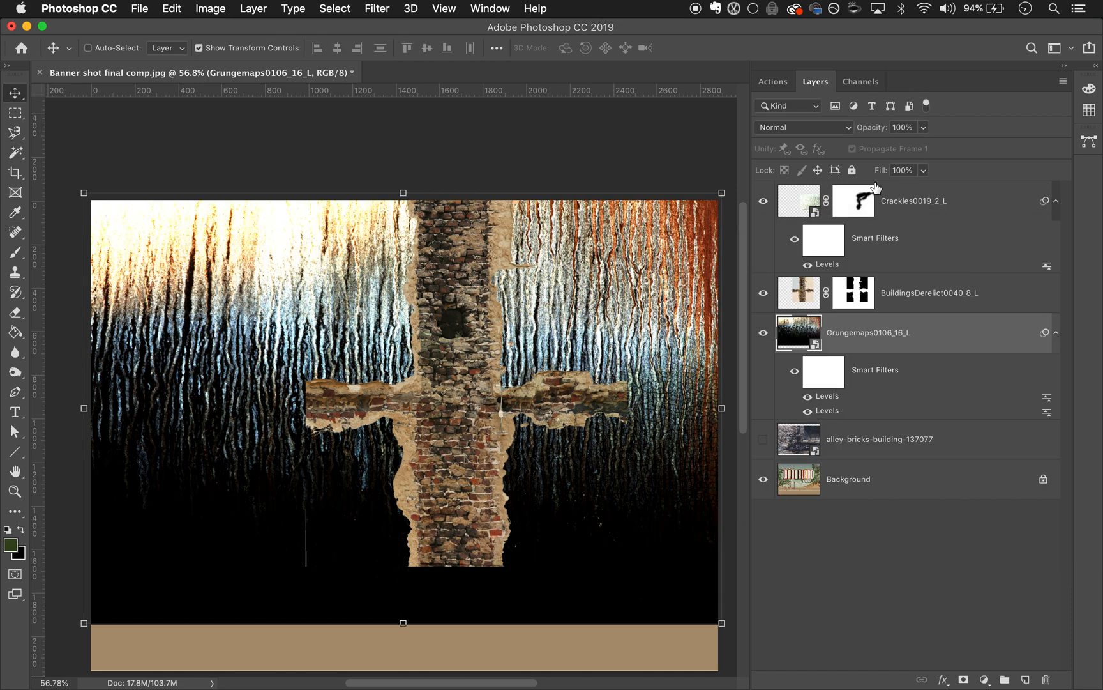
Step: Preview the stronger grunge texture in Screen mode, and undo both blend mode changes and the second Levels adjustment
{"action": "left_click", "coordinate": [792, 127]}
{"action": "left_click", "coordinate": [789, 238]}
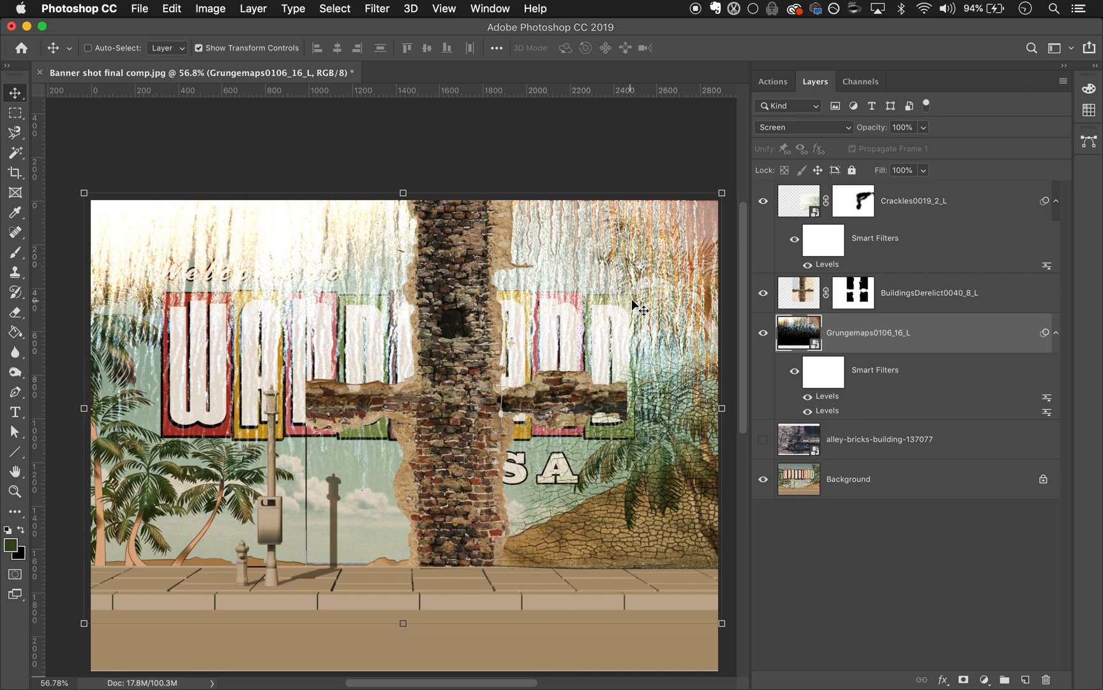
{"action": "key", "text": "super+z"}
{"action": "key", "text": "super+shift+z"}
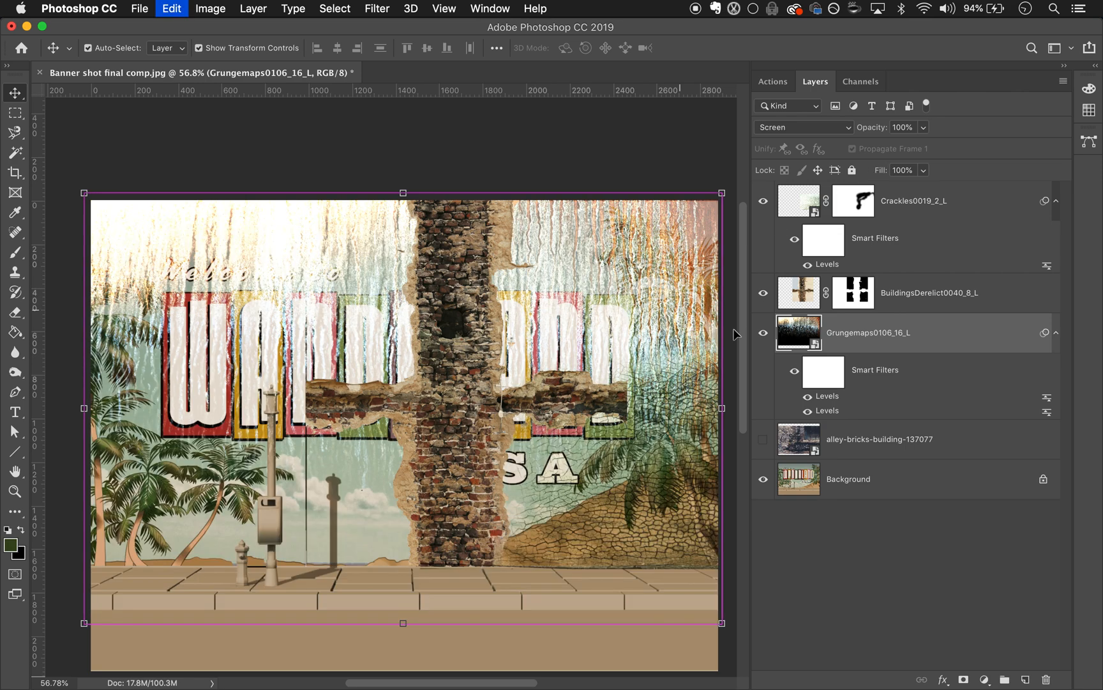
{"action": "key", "text": "super+z"}
{"action": "key", "text": "super+z"}
{"action": "key", "text": "super+z"}
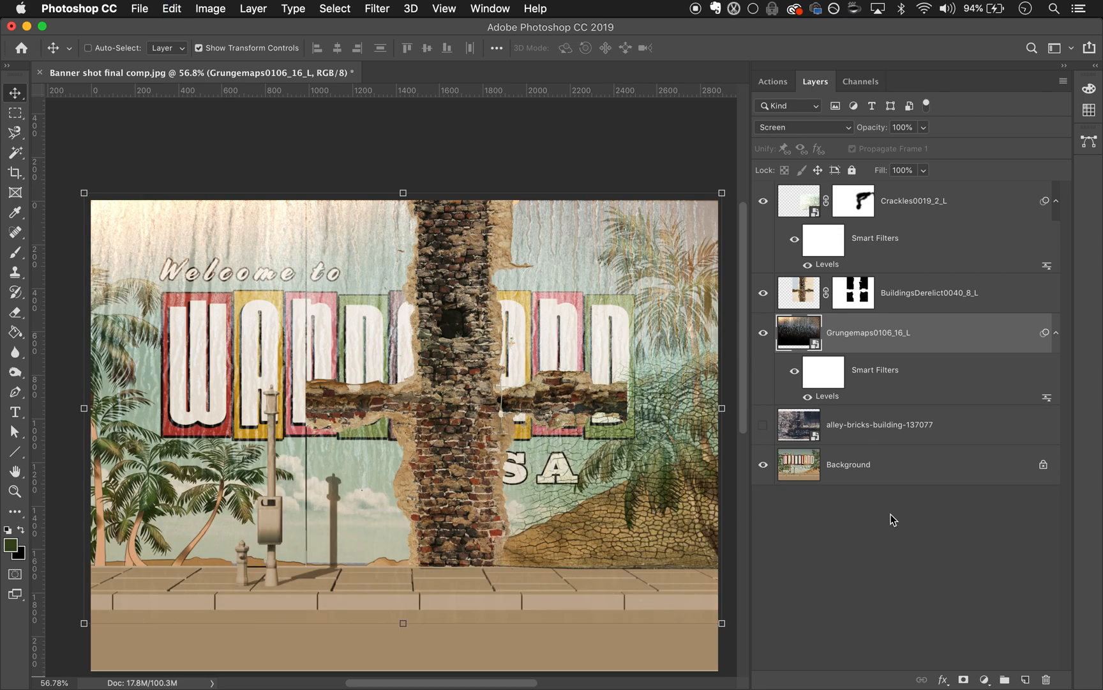
Step: Place the alley-bricks-building-137077 layer above all other layers, show it, and shift the image up to cover the mural wall
{"action": "left_click", "coordinate": [889, 514]}
{"action": "left_click_drag", "start_coordinate": [894, 422], "coordinate": [755, 203]}
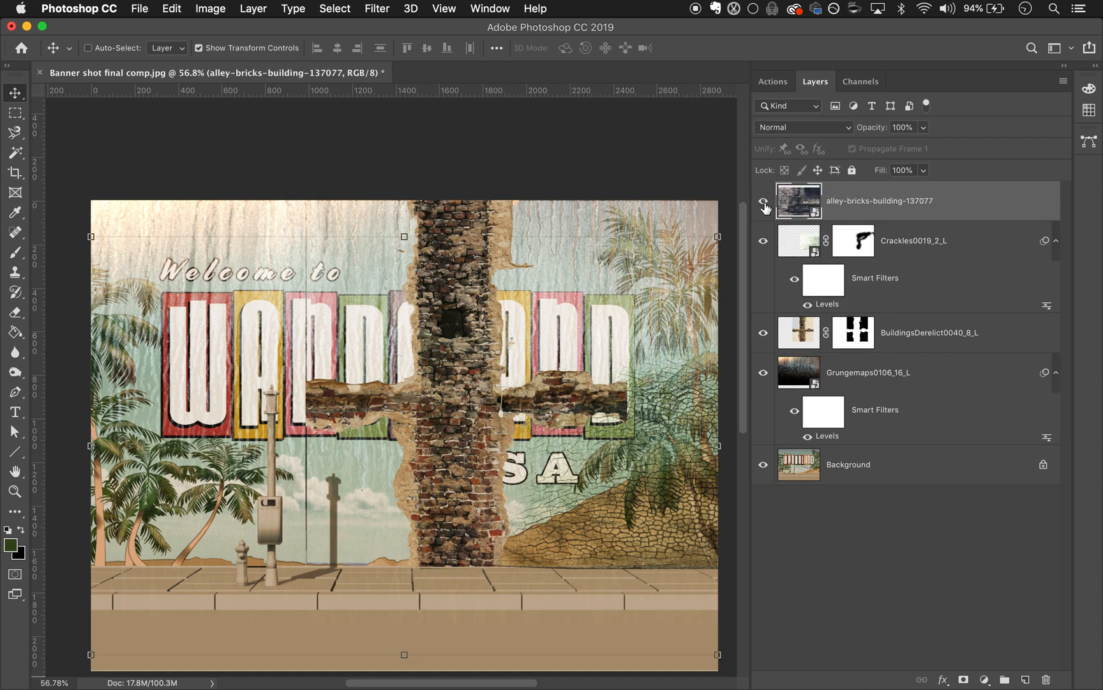
{"action": "left_click", "coordinate": [764, 201]}
{"action": "left_click_drag", "start_coordinate": [588, 480], "coordinate": [587, 434]}
{"action": "left_click_drag", "start_coordinate": [587, 376], "coordinate": [601, 416]}
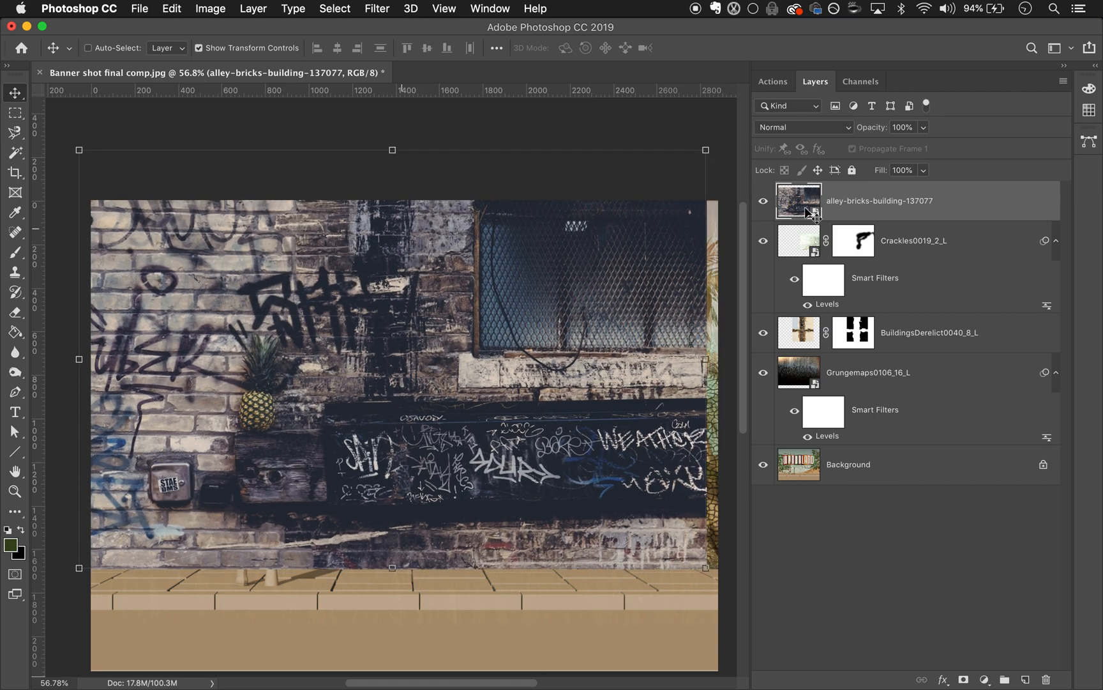
Step: Rasterize the alley-bricks-building-137077 layer
{"action": "right_click", "coordinate": [799, 203]}
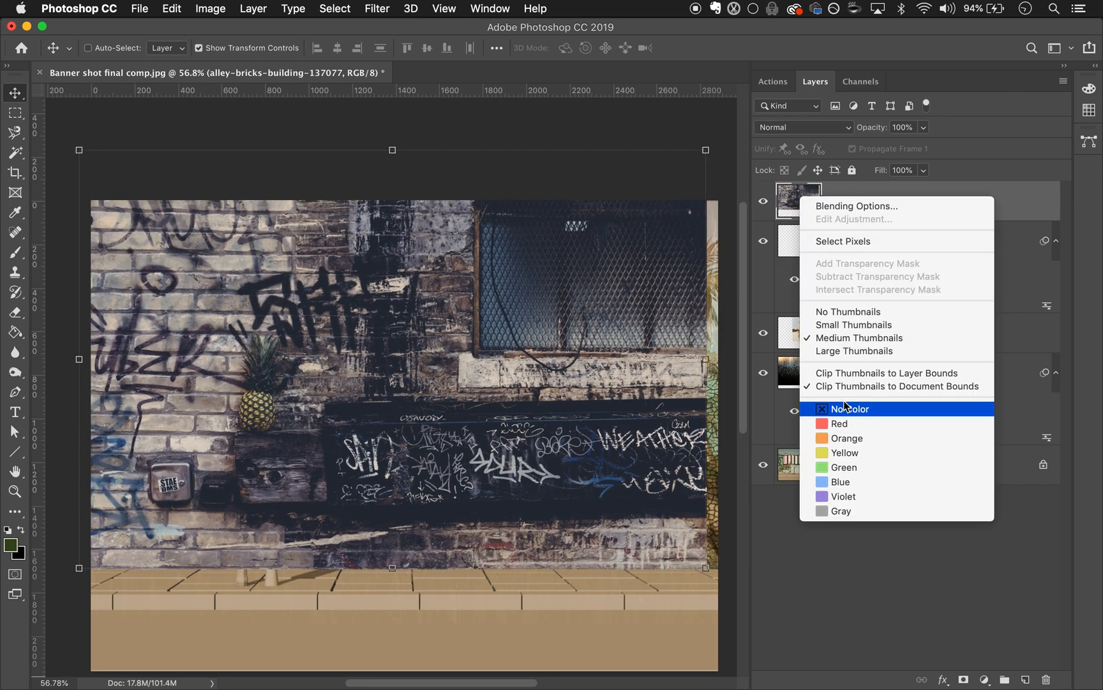
{"action": "left_click", "coordinate": [761, 197]}
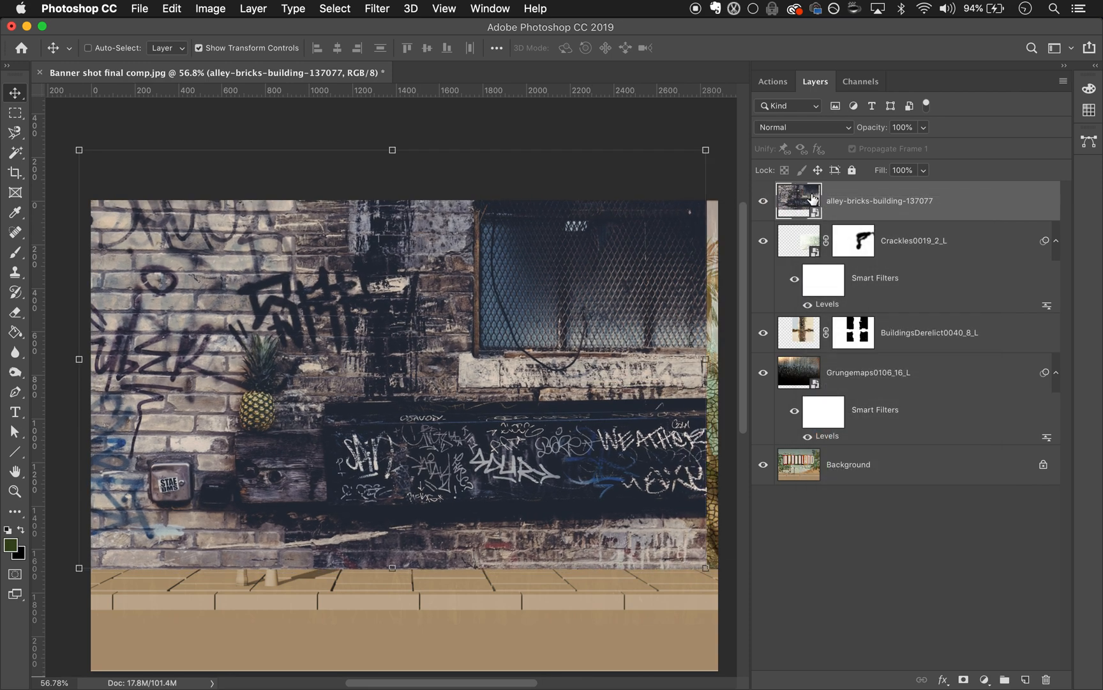
{"action": "right_click", "coordinate": [862, 203]}
{"action": "left_click", "coordinate": [919, 286]}
Step: Keep only the dark graffiti-covered rectangular board of the alley photo by deleting everything outside it, and clear the selection
{"action": "left_click", "coordinate": [15, 115]}
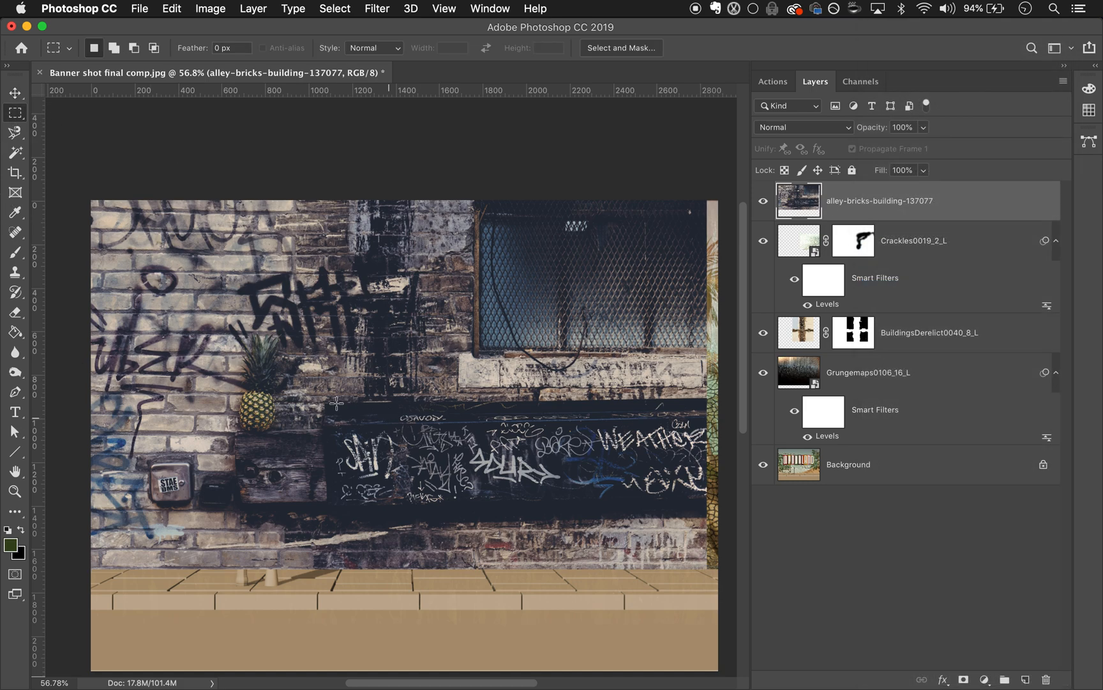
{"action": "left_click_drag", "start_coordinate": [328, 406], "coordinate": [706, 508]}
{"action": "key", "text": "super+shift+i"}
{"action": "key", "text": "Delete"}
{"action": "key", "text": "super+d"}
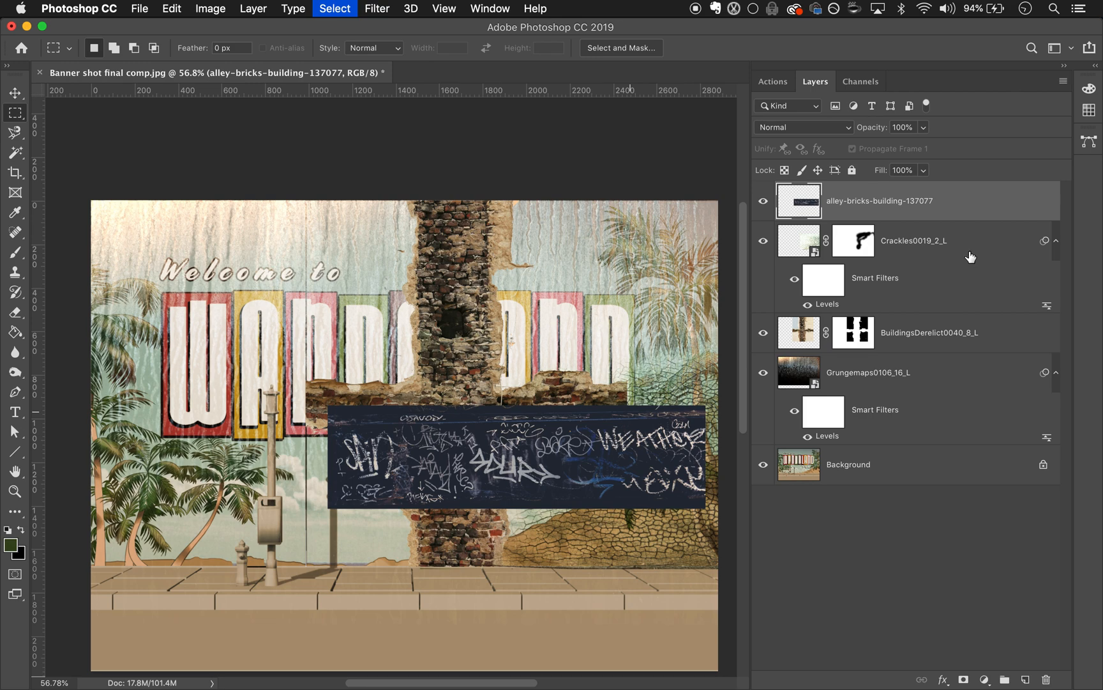
Step: Copy the graffiti board to a new layer and delete the alley-bricks-building-137077 layer
{"action": "left_click_drag", "start_coordinate": [292, 335], "coordinate": [752, 573]}
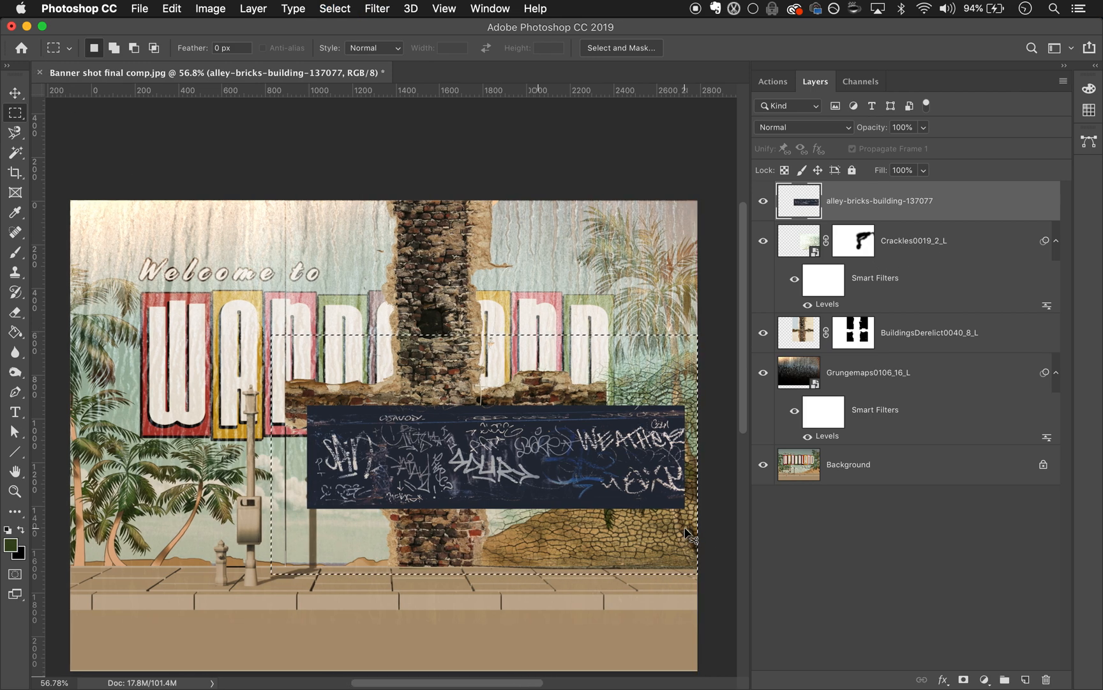
{"action": "key", "text": "super+j"}
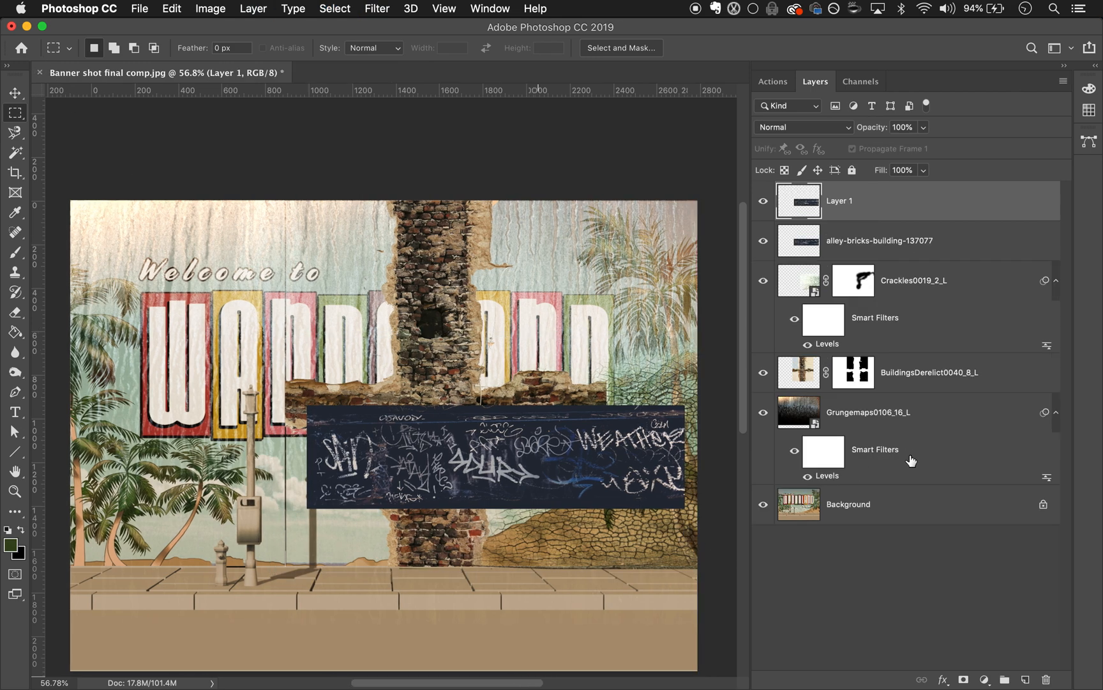
{"action": "left_click", "coordinate": [873, 240]}
{"action": "key", "text": "Delete"}
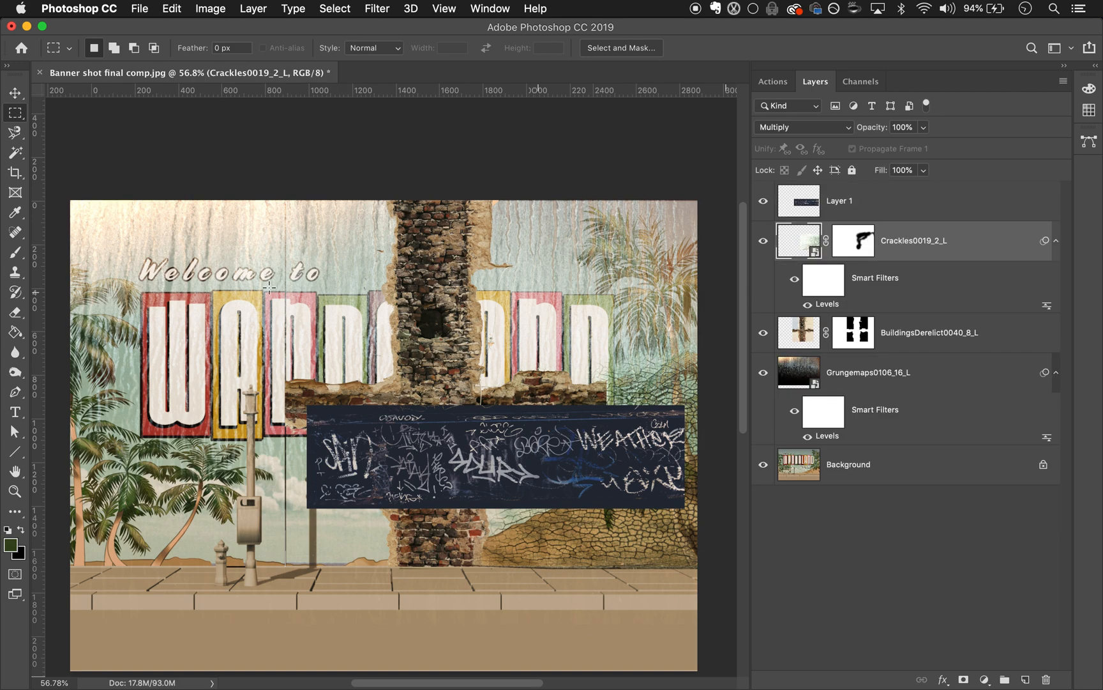
Step: Move the Layer 1 graffiti board over the palm trees at the left of the mural and blend it in Screen mode
{"action": "key", "text": "v"}
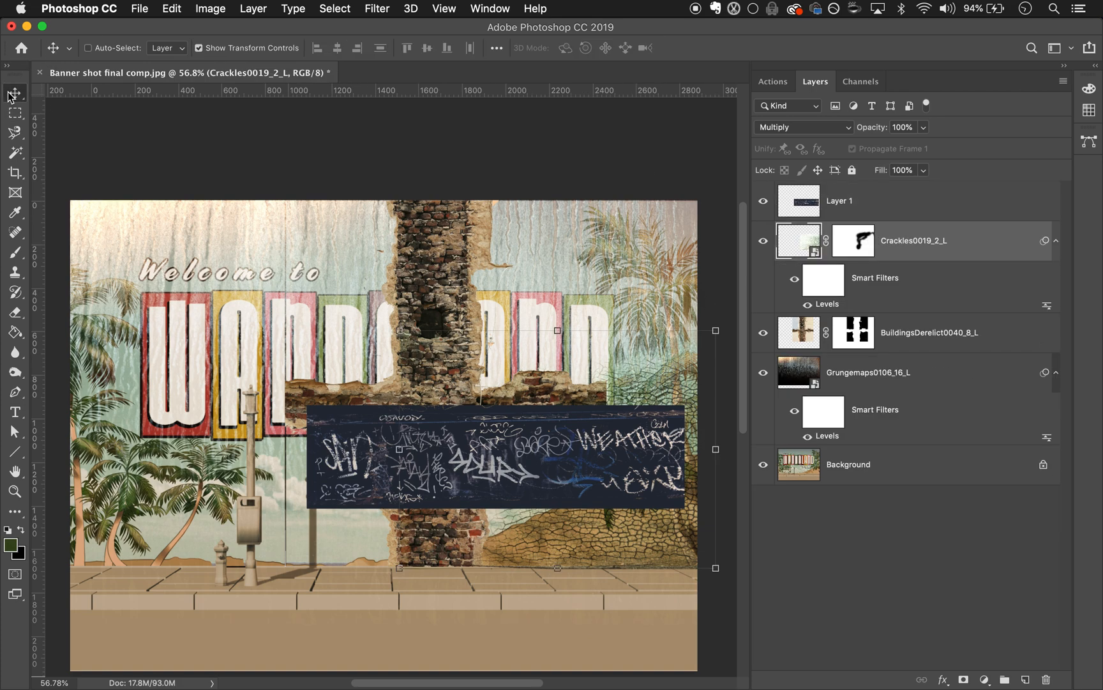
{"action": "left_click", "coordinate": [824, 203]}
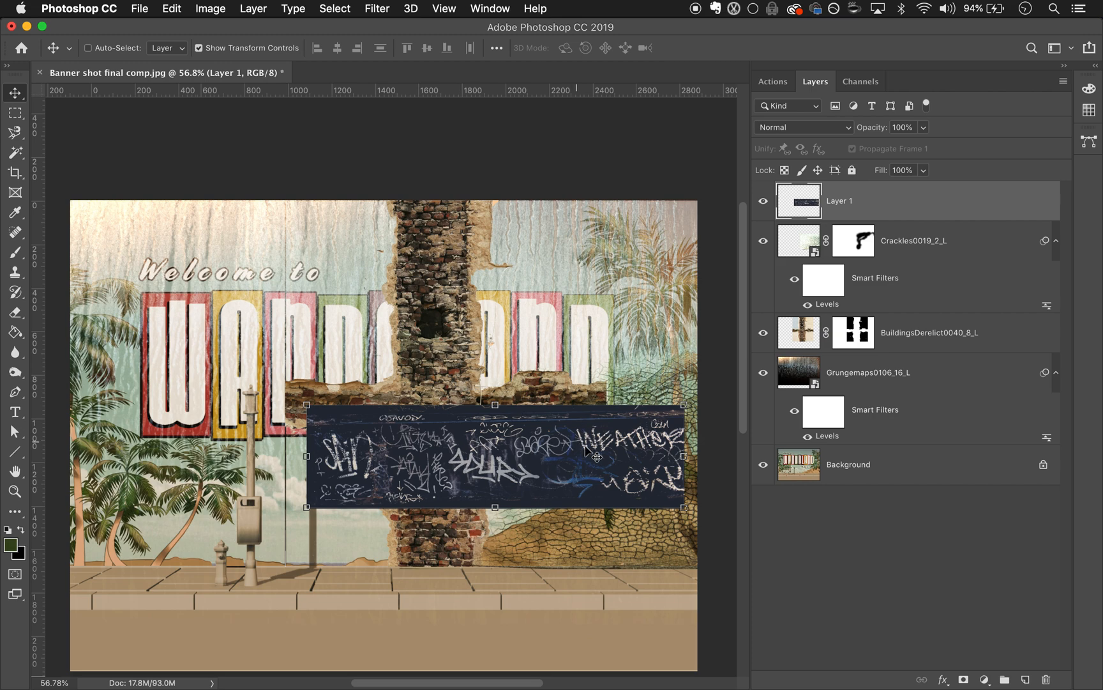
{"action": "left_click_drag", "start_coordinate": [435, 441], "coordinate": [137, 474]}
{"action": "left_click", "coordinate": [808, 131]}
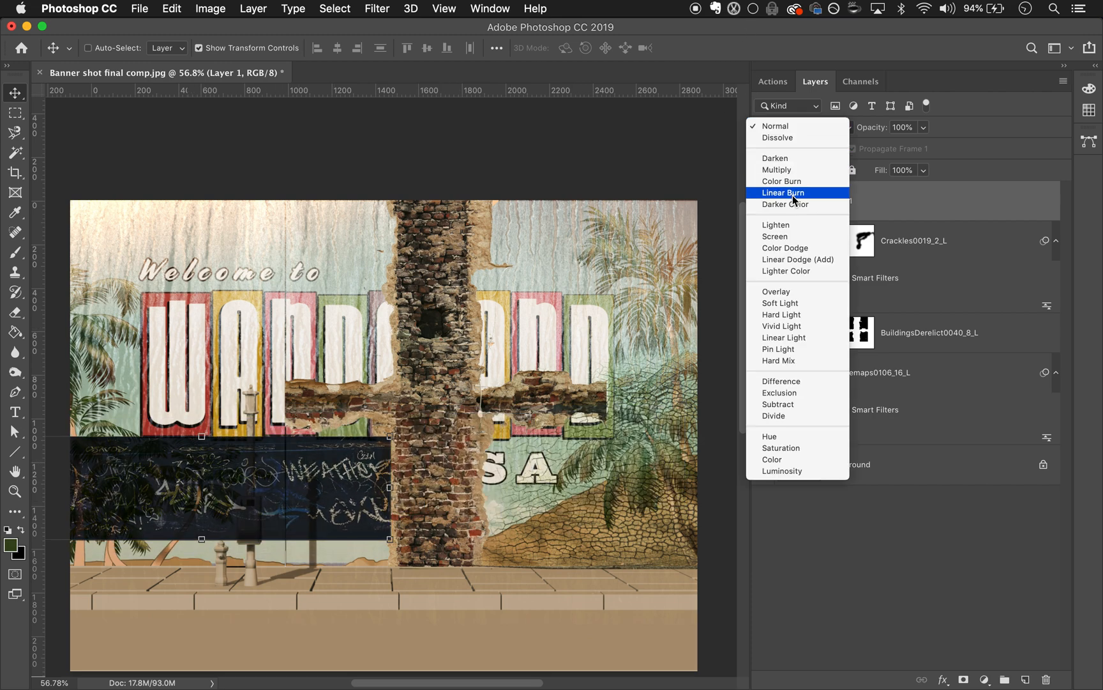
{"action": "left_click", "coordinate": [793, 235]}
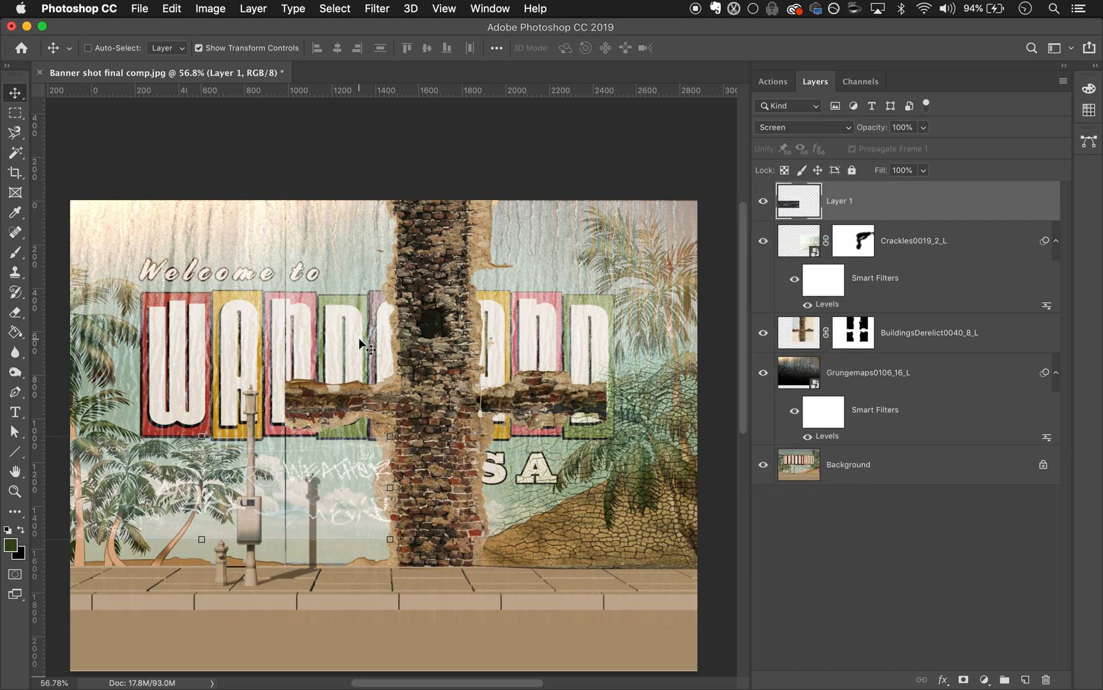
Step: Shift the Layer 1 graffiti further left so its WEATHER lettering lies across the lower palm trees
{"action": "scroll", "coordinate": [361, 345], "scroll_direction": "up", "scroll_amount": 6}
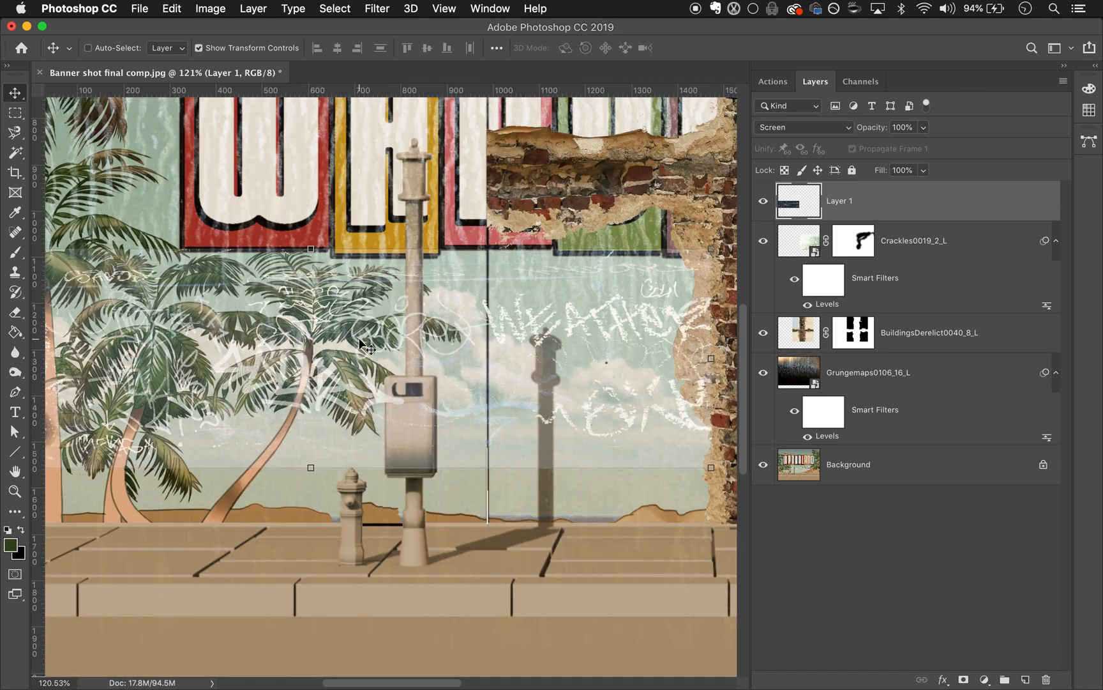
{"action": "scroll", "coordinate": [358, 340], "scroll_direction": "right", "scroll_amount": 4}
{"action": "scroll", "coordinate": [359, 340], "scroll_direction": "up", "scroll_amount": 4}
{"action": "left_click_drag", "start_coordinate": [484, 362], "coordinate": [196, 413]}
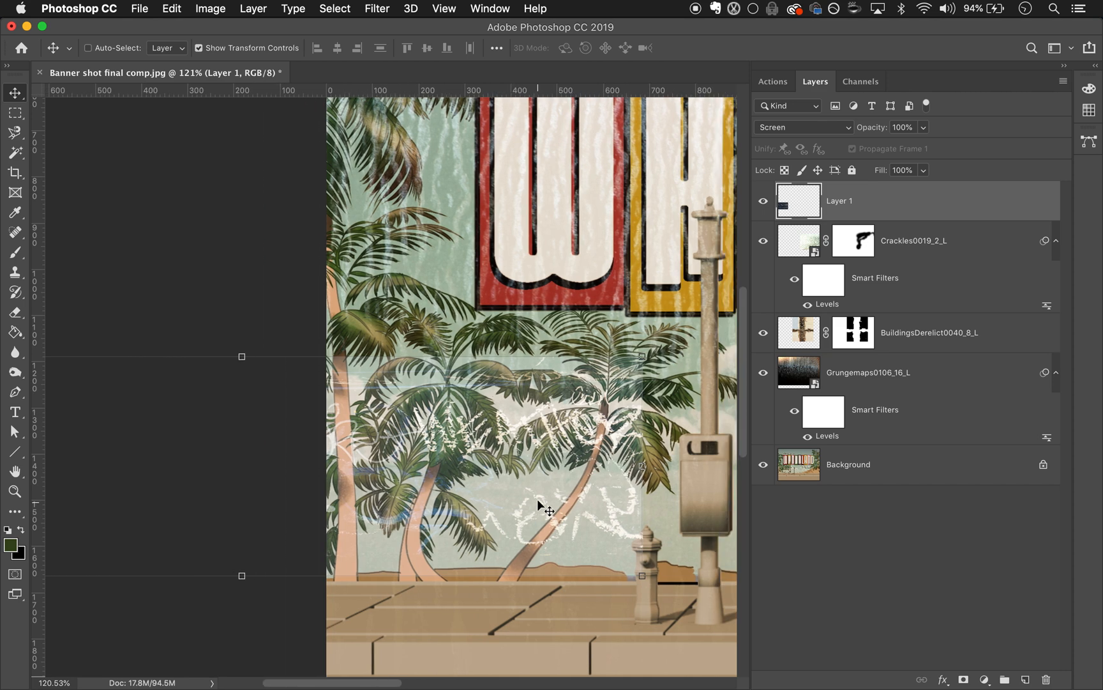
{"action": "left_click_drag", "start_coordinate": [537, 499], "coordinate": [534, 466]}
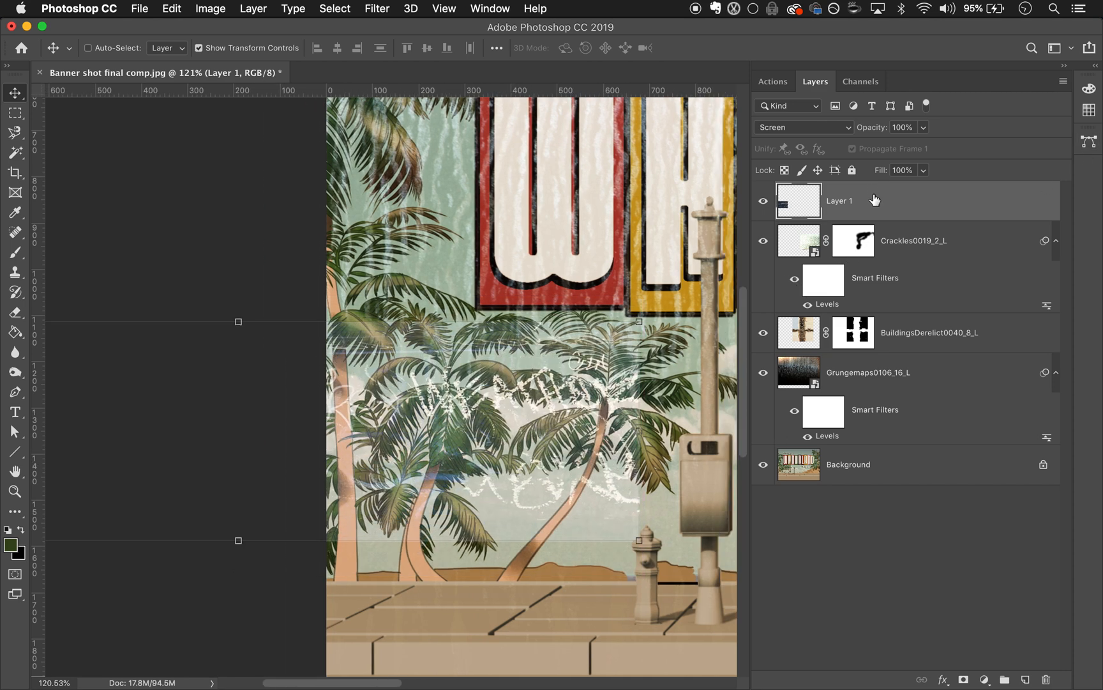
Step: Apply Levels to the Layer 1 graffiti with midtones 0.30 and input highlights 201
{"action": "scroll", "coordinate": [497, 375], "scroll_direction": "right", "scroll_amount": 5}
{"action": "scroll", "coordinate": [497, 376], "scroll_direction": "up", "scroll_amount": 3}
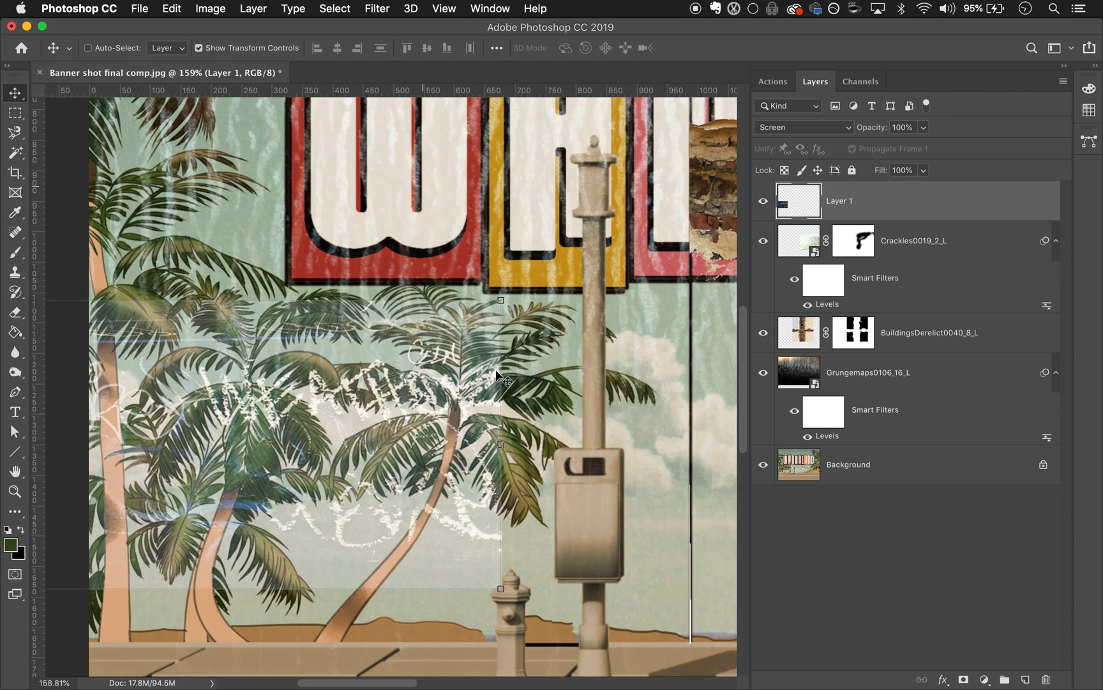
{"action": "key", "text": "super+l"}
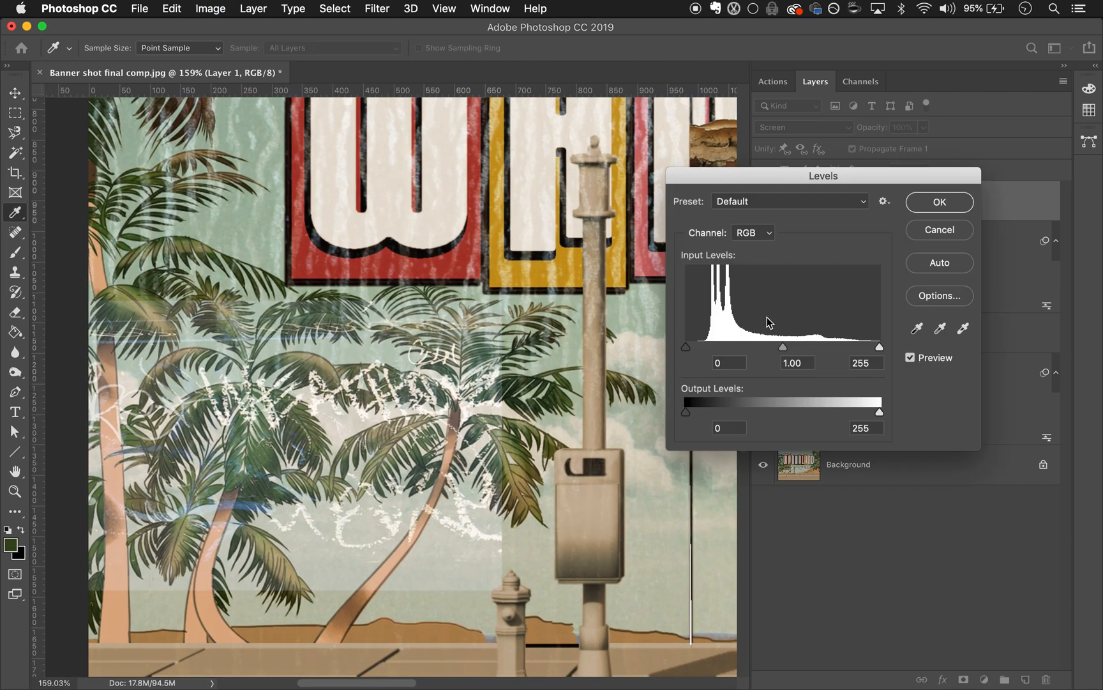
{"action": "left_click_drag", "start_coordinate": [744, 346], "coordinate": [810, 347]}
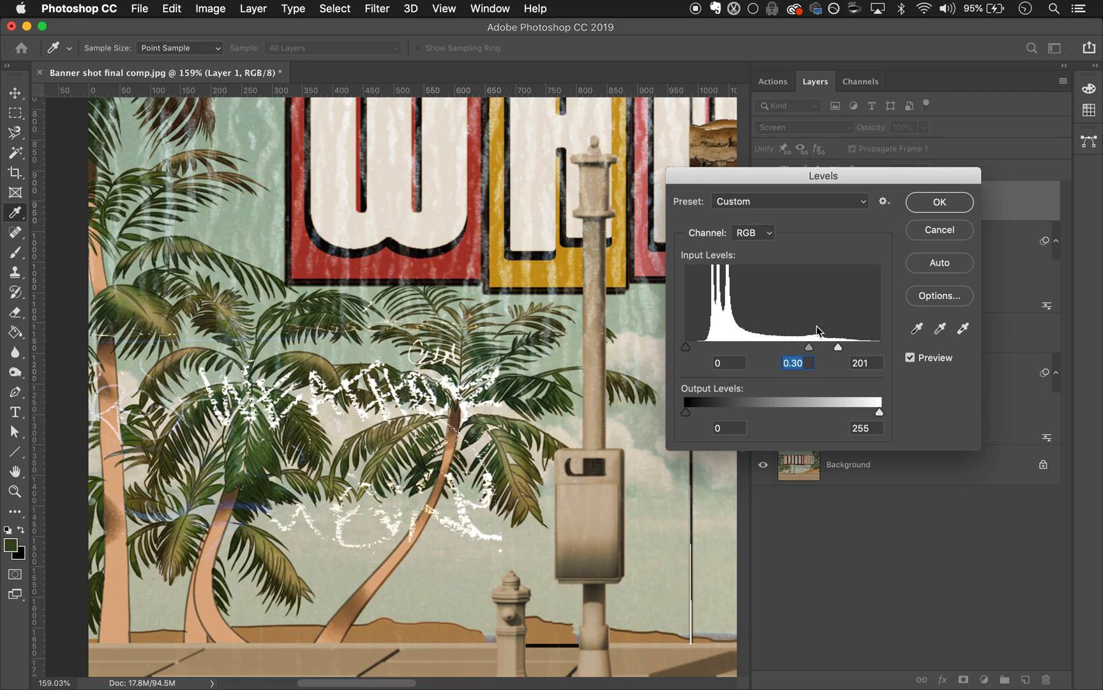
{"action": "left_click", "coordinate": [940, 202]}
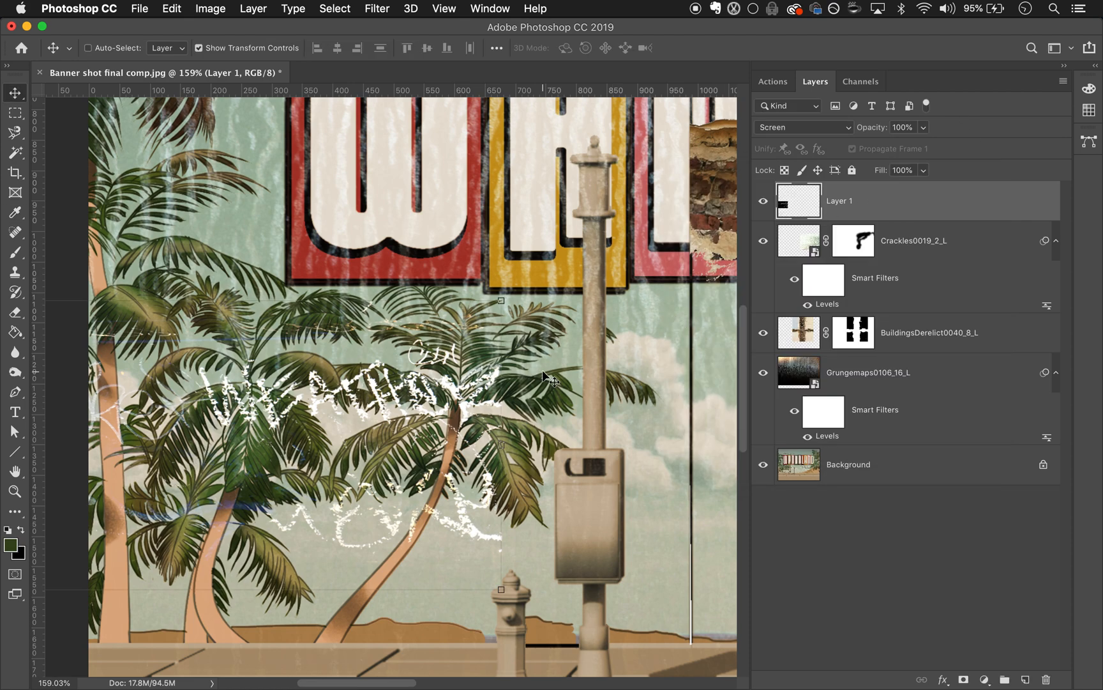
Step: Move the Layer 1 graffiti up over the red W panel of the Wandaland lettering
{"action": "scroll", "coordinate": [548, 378], "scroll_direction": "down", "scroll_amount": 5}
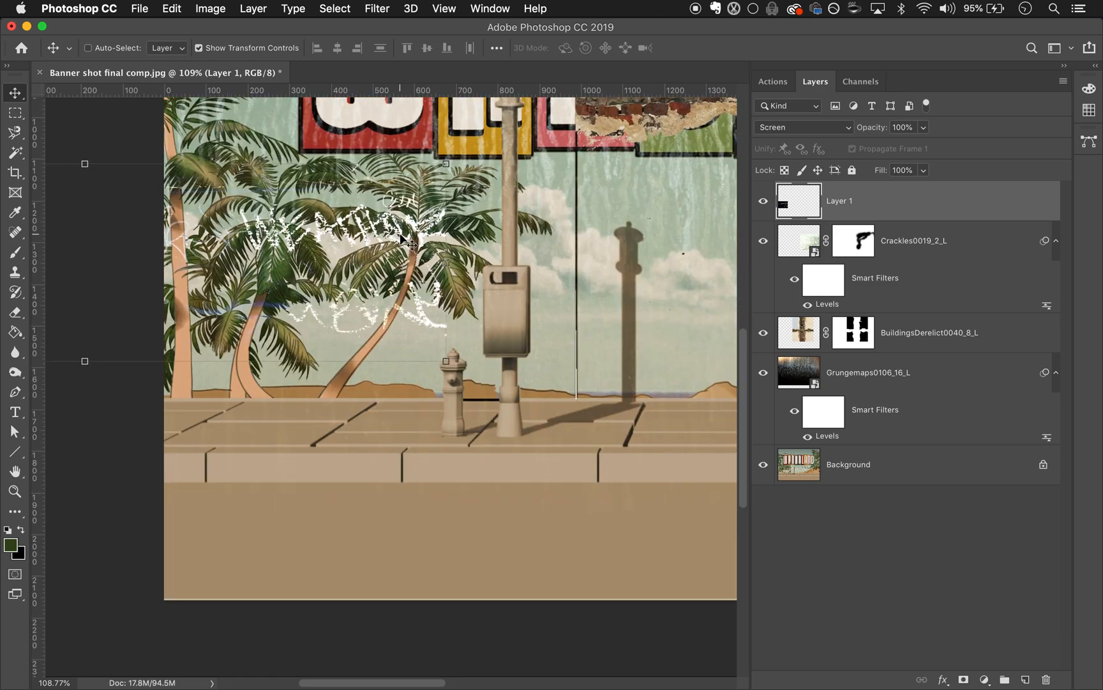
{"action": "scroll", "coordinate": [401, 240], "scroll_direction": "up", "scroll_amount": 5}
{"action": "mouse_move", "coordinate": [350, 472]}
{"action": "left_mouse_down"}
{"action": "mouse_move", "coordinate": [348, 230]}
{"action": "mouse_move", "coordinate": [357, 451]}
{"action": "mouse_move", "coordinate": [648, 469]}
{"action": "left_mouse_up"}
{"action": "scroll", "coordinate": [648, 469], "scroll_direction": "right", "scroll_amount": 10}
{"action": "scroll", "coordinate": [328, 495], "scroll_direction": "left", "scroll_amount": 9}
{"action": "scroll", "coordinate": [549, 487], "scroll_direction": "up", "scroll_amount": 2}
{"action": "mouse_move", "coordinate": [550, 484]}
{"action": "left_mouse_down"}
{"action": "mouse_move", "coordinate": [198, 305]}
{"action": "mouse_move", "coordinate": [246, 300]}
{"action": "left_mouse_up"}
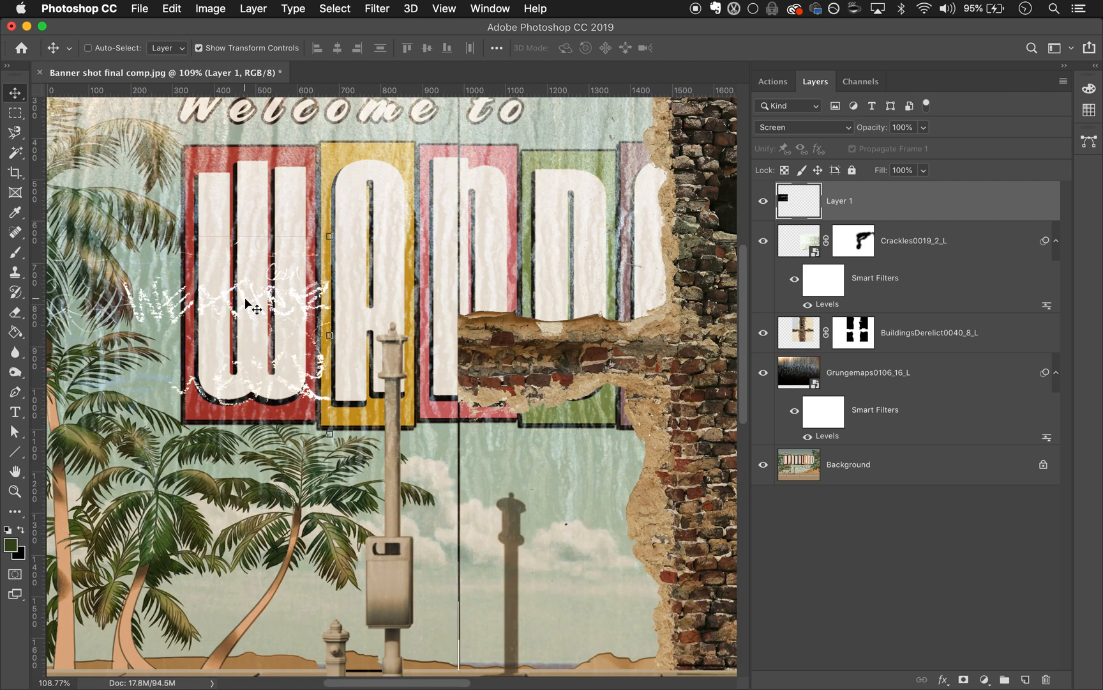
Step: Turn the graffiti dark by inverting Layer 1 in Multiply mode, and move it down and right toward the brick column
{"action": "key", "text": "super+i"}
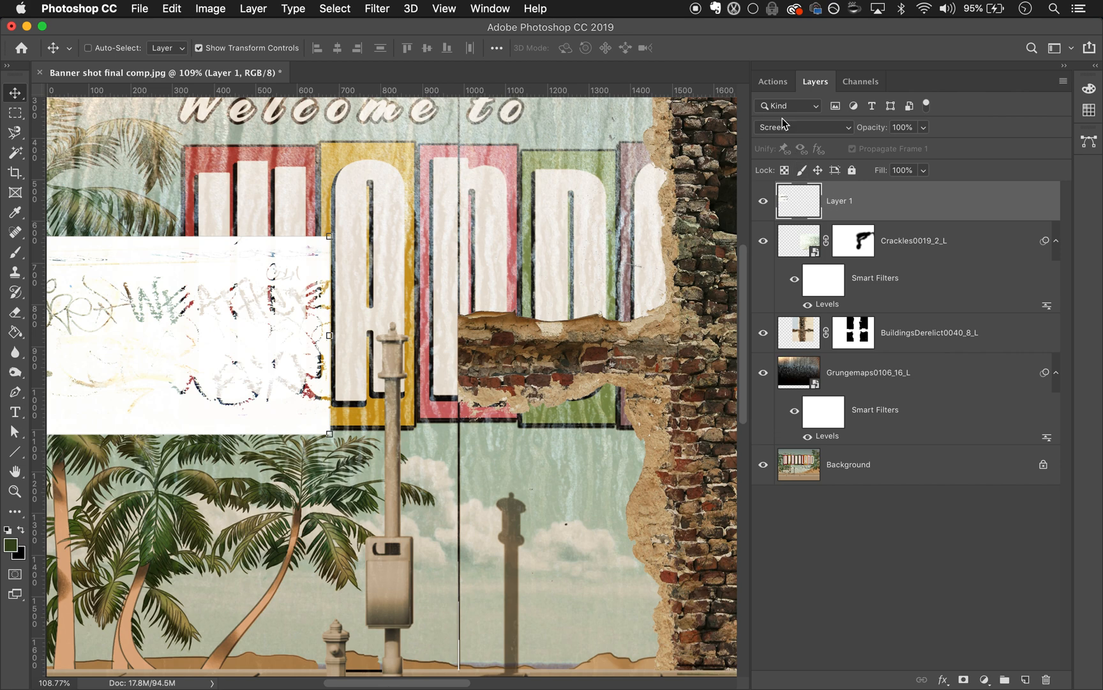
{"action": "left_click", "coordinate": [784, 125]}
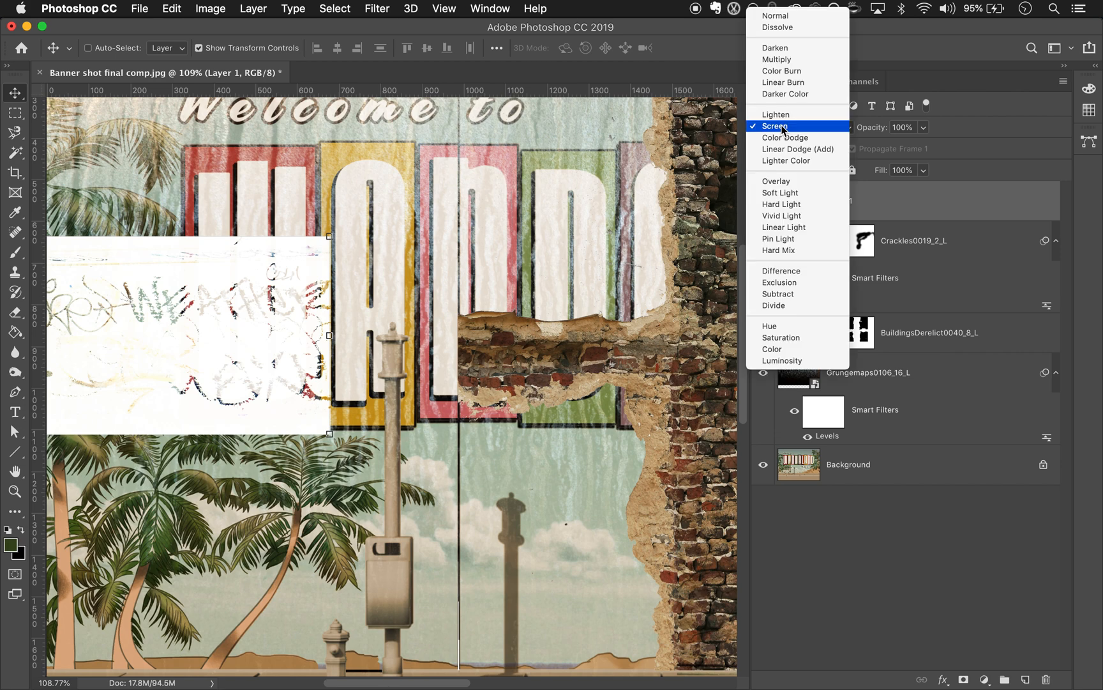
{"action": "left_click", "coordinate": [781, 62]}
{"action": "scroll", "coordinate": [186, 292], "scroll_direction": "down", "scroll_amount": 3}
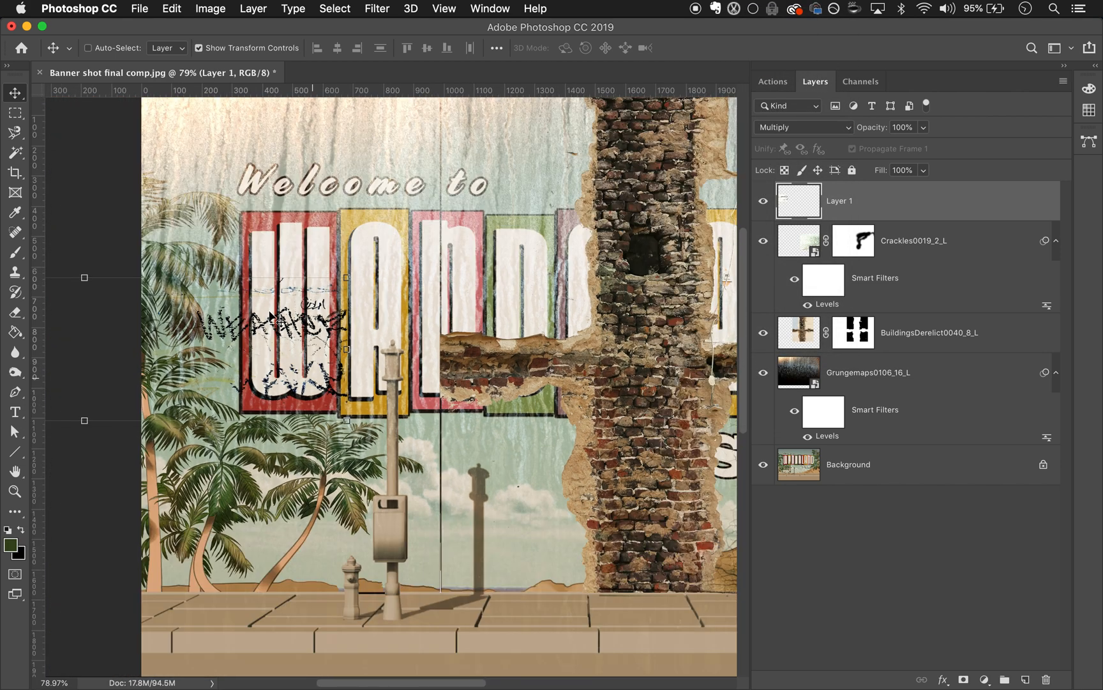
{"action": "mouse_move", "coordinate": [293, 353]}
{"action": "left_mouse_down"}
{"action": "mouse_move", "coordinate": [549, 412]}
{"action": "mouse_move", "coordinate": [539, 332]}
{"action": "mouse_move", "coordinate": [535, 376]}
{"action": "left_mouse_up"}
{"action": "scroll", "coordinate": [535, 377], "scroll_direction": "right", "scroll_amount": 3}
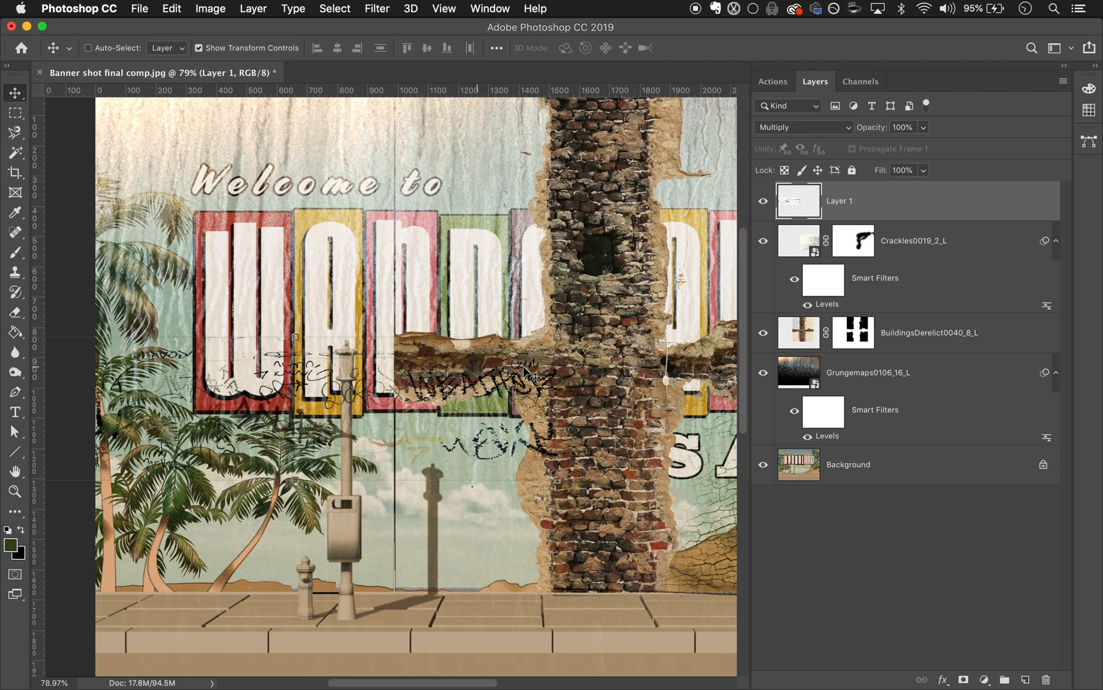
Step: Move the Layer 1 graffiti to the mural's upper-right corner, beside the brick column and over the faded palm tops
{"action": "scroll", "coordinate": [535, 377], "scroll_direction": "right", "scroll_amount": 10}
{"action": "left_click_drag", "start_coordinate": [811, 220], "coordinate": [619, 249]}
{"action": "scroll", "coordinate": [614, 277], "scroll_direction": "up", "scroll_amount": 9}
{"action": "scroll", "coordinate": [613, 278], "scroll_direction": "right", "scroll_amount": 3}
{"action": "left_click_drag", "start_coordinate": [423, 511], "coordinate": [657, 353]}
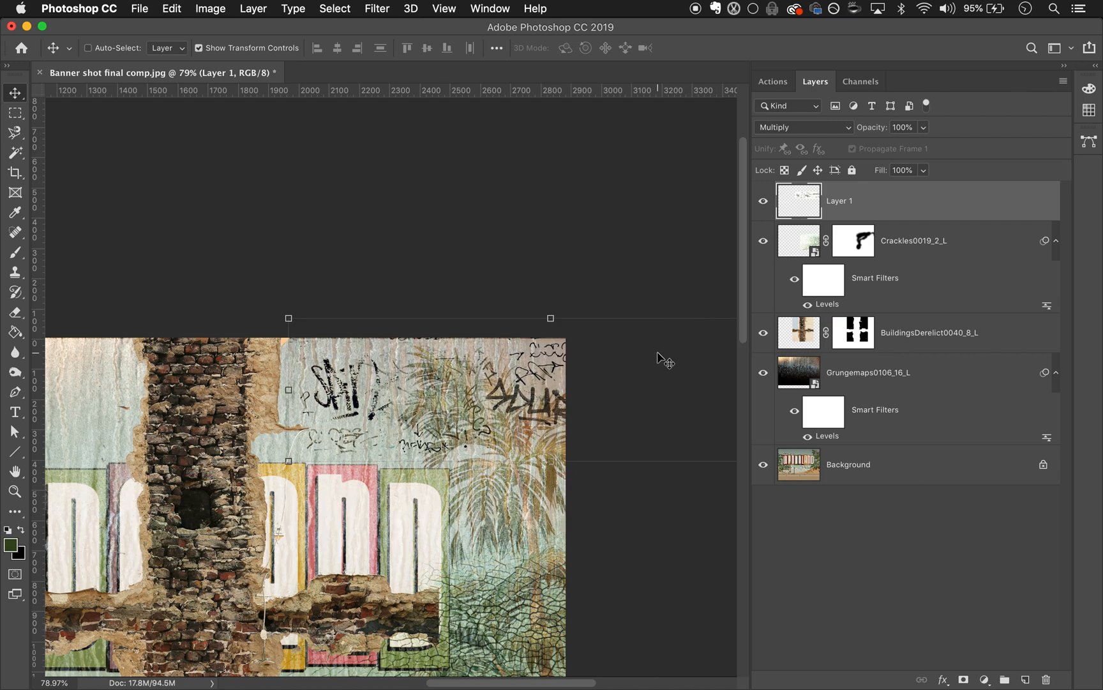
{"action": "scroll", "coordinate": [533, 407], "scroll_direction": "up", "scroll_amount": 3}
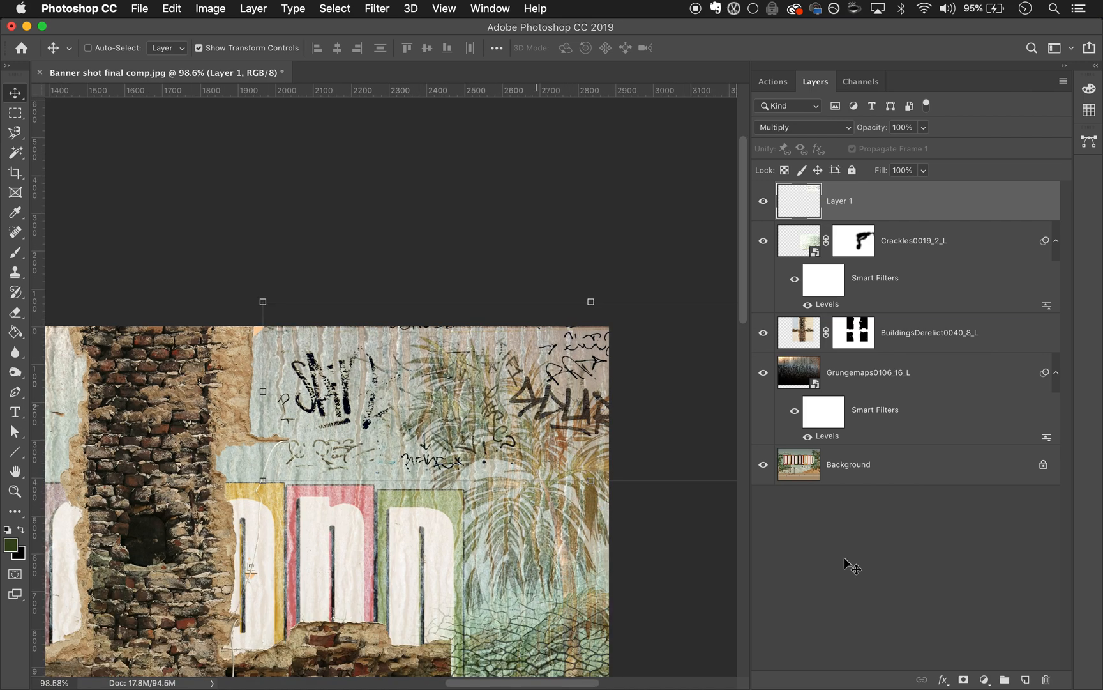
{"action": "left_click", "coordinate": [893, 590]}
{"action": "scroll", "coordinate": [728, 317], "scroll_direction": "down", "scroll_amount": 2}
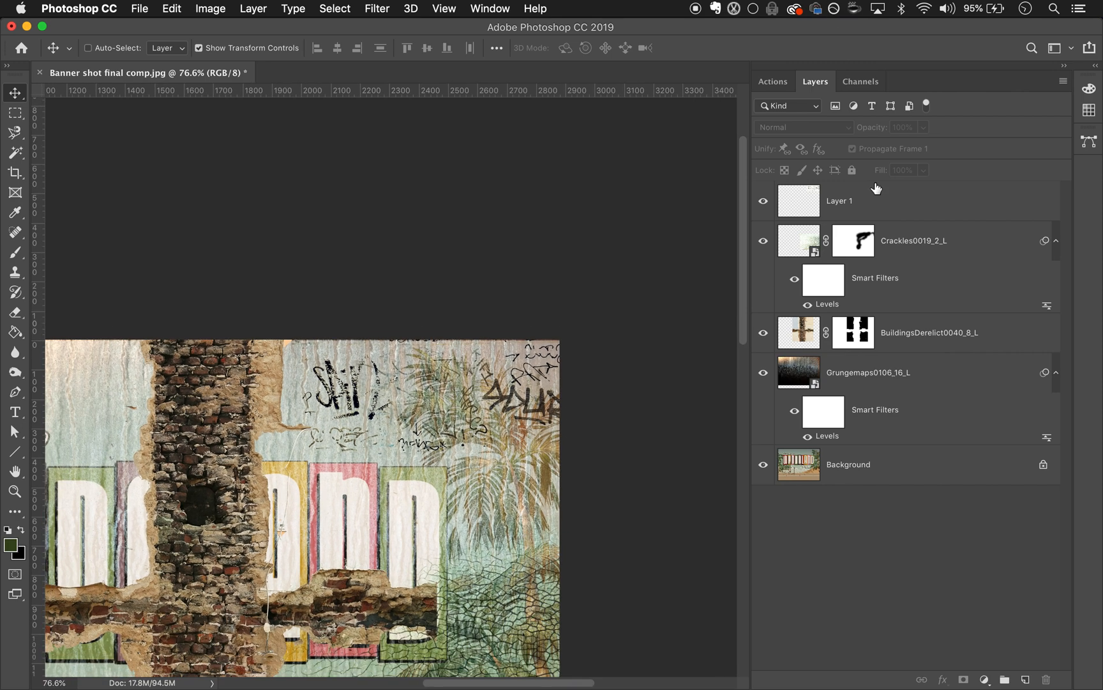
Step: Colorize the Layer 1 graffiti magenta using Hue/Saturation with hue 333, saturation +77 and lightness +7
{"action": "left_click", "coordinate": [873, 208]}
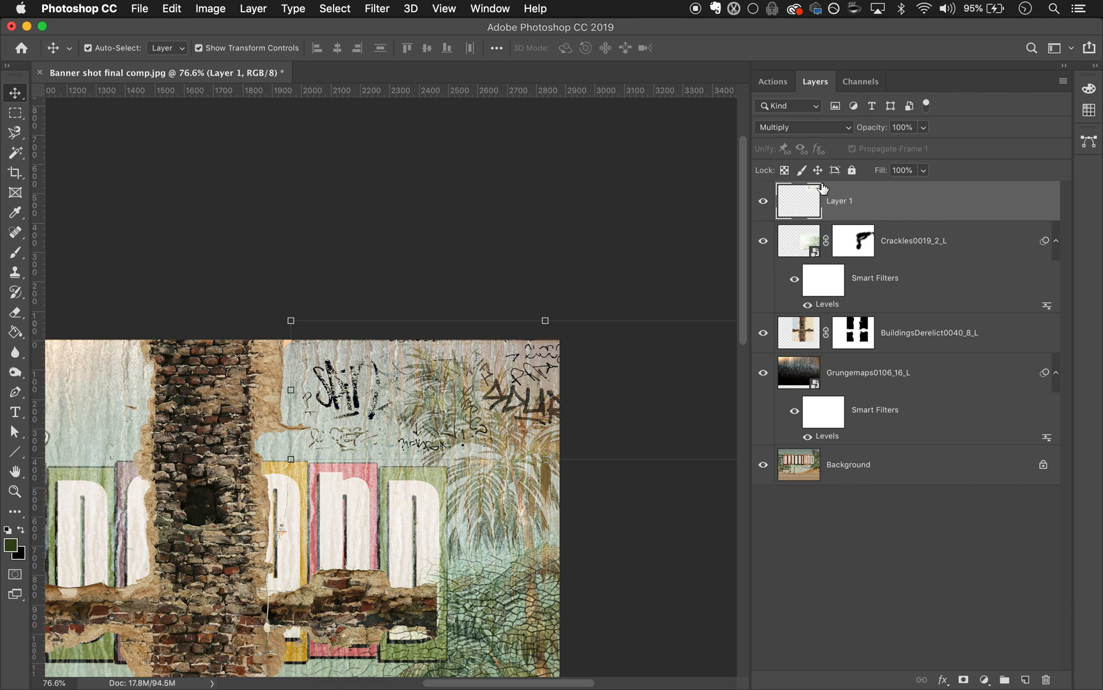
{"action": "key", "text": "super+u"}
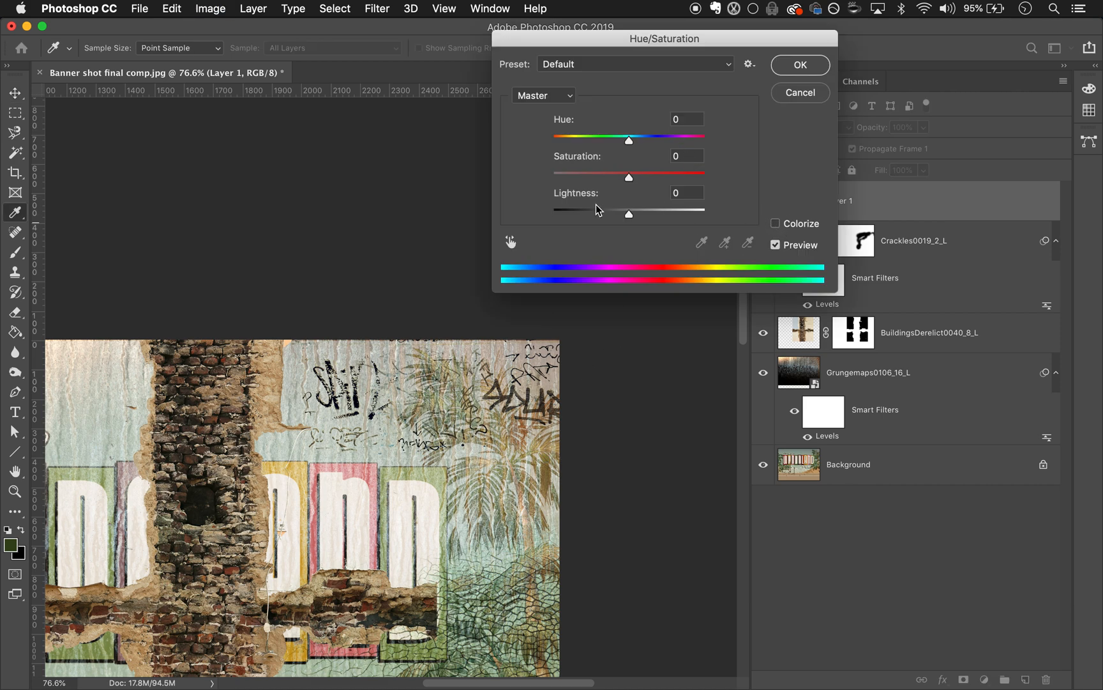
{"action": "left_click_drag", "start_coordinate": [680, 40], "coordinate": [840, 275]}
{"action": "left_click", "coordinate": [933, 457]}
{"action": "left_click_drag", "start_coordinate": [768, 410], "coordinate": [828, 406]}
{"action": "mouse_move", "coordinate": [780, 447]}
{"action": "left_mouse_down"}
{"action": "mouse_move", "coordinate": [771, 446]}
{"action": "mouse_move", "coordinate": [793, 445]}
{"action": "left_mouse_up"}
{"action": "left_click_drag", "start_coordinate": [743, 371], "coordinate": [854, 374]}
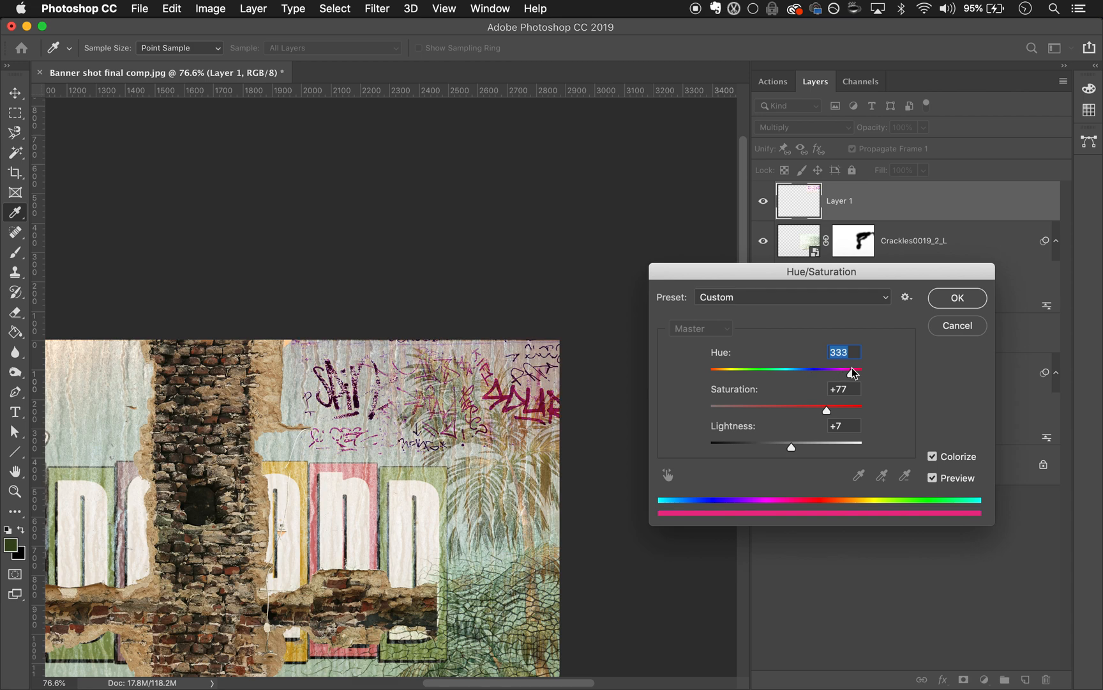
{"action": "left_click", "coordinate": [958, 298]}
Step: Apply Levels to the BuildingsDerelict0040_8_L brick layer with input shadows 1, midtones 1.09 and output shadows 19
{"action": "key", "text": "super+minus"}
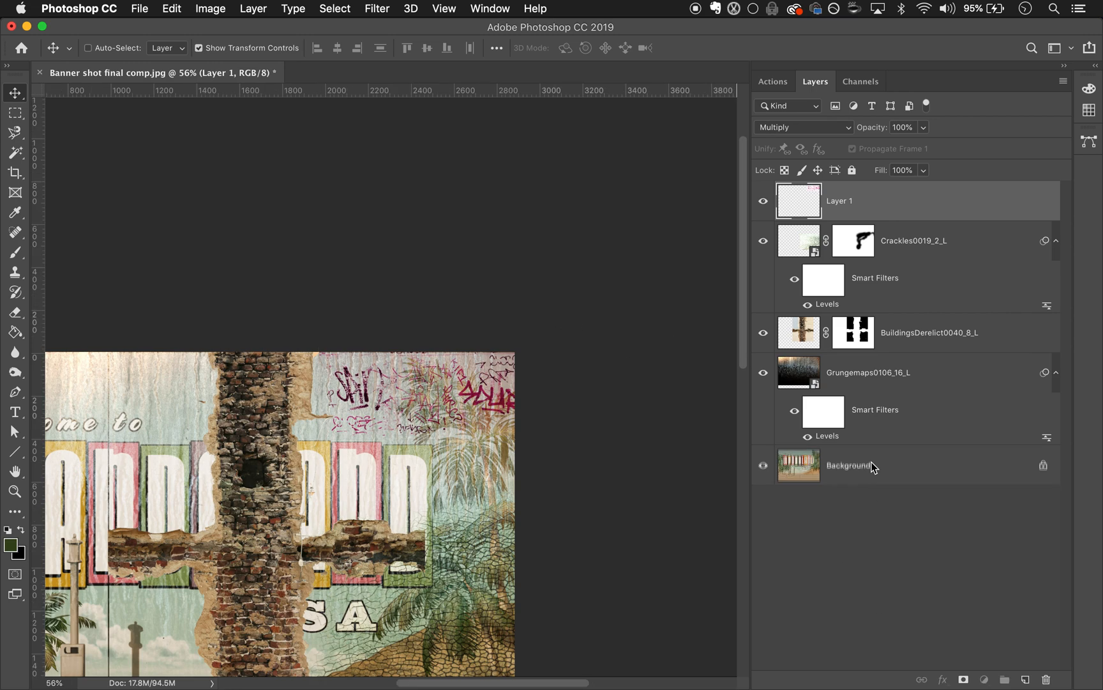
{"action": "left_click", "coordinate": [871, 465]}
{"action": "scroll", "coordinate": [363, 355], "scroll_direction": "left", "scroll_amount": 8}
{"action": "scroll", "coordinate": [362, 355], "scroll_direction": "right", "scroll_amount": 7}
{"action": "scroll", "coordinate": [362, 355], "scroll_direction": "down", "scroll_amount": 4}
{"action": "scroll", "coordinate": [363, 355], "scroll_direction": "left", "scroll_amount": 3}
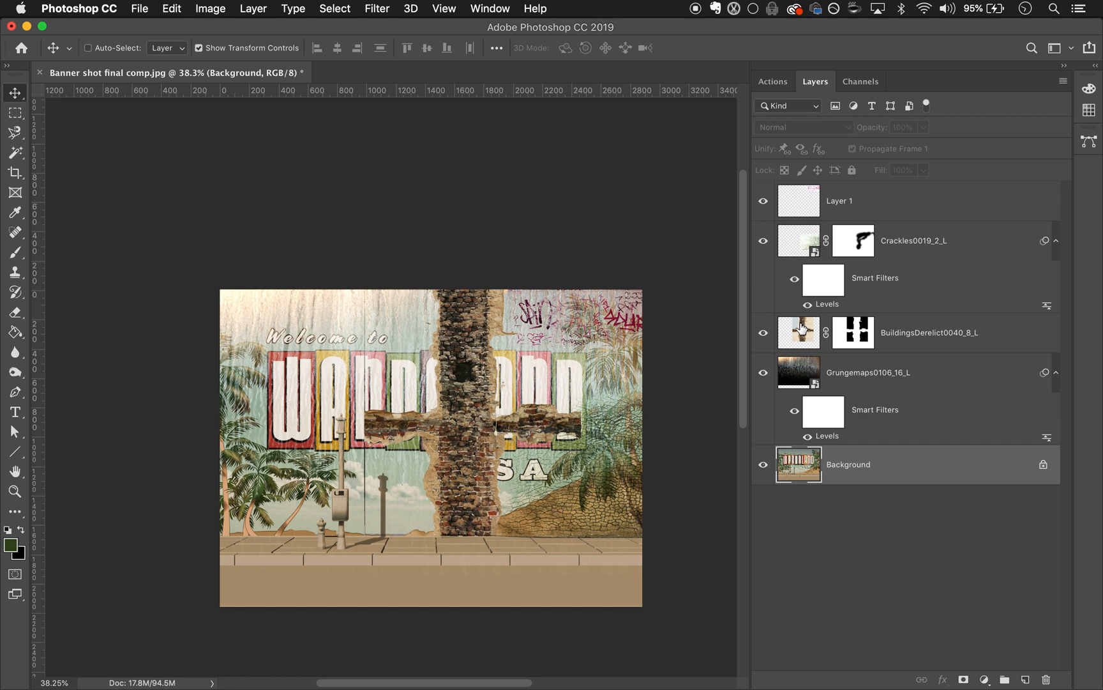
{"action": "left_click", "coordinate": [755, 345]}
{"action": "key", "text": "super+l"}
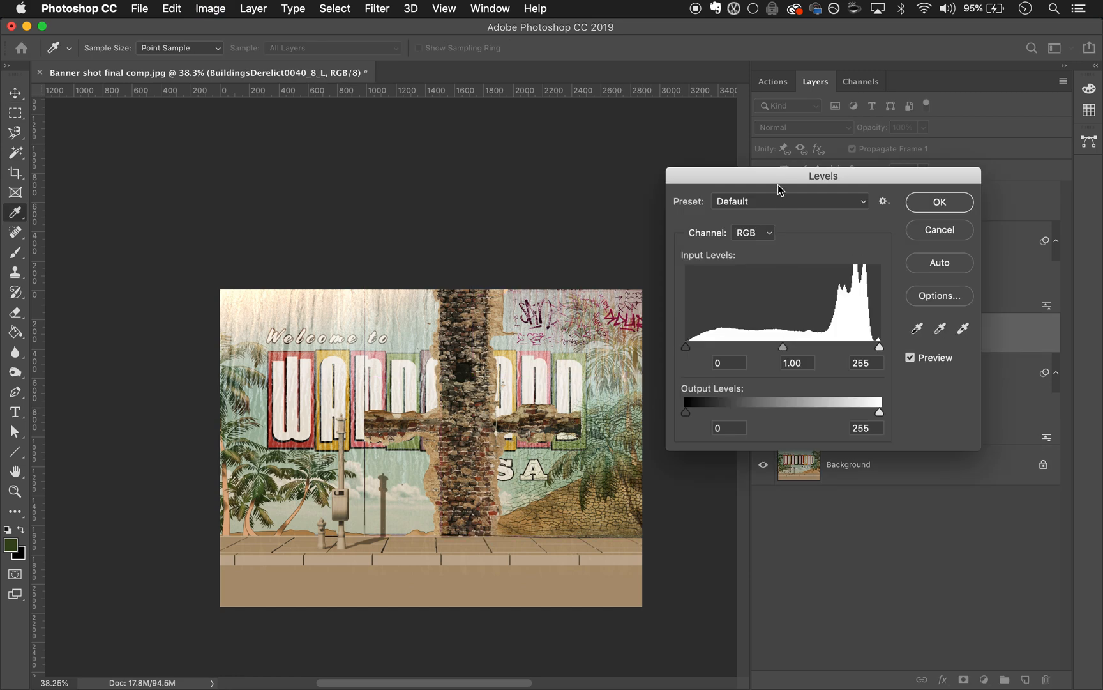
{"action": "mouse_move", "coordinate": [783, 347]}
{"action": "left_mouse_down"}
{"action": "mouse_move", "coordinate": [811, 349]}
{"action": "mouse_move", "coordinate": [762, 346]}
{"action": "left_mouse_up"}
{"action": "mouse_move", "coordinate": [879, 349]}
{"action": "left_mouse_down"}
{"action": "mouse_move", "coordinate": [851, 348]}
{"action": "mouse_move", "coordinate": [881, 345]}
{"action": "left_mouse_up"}
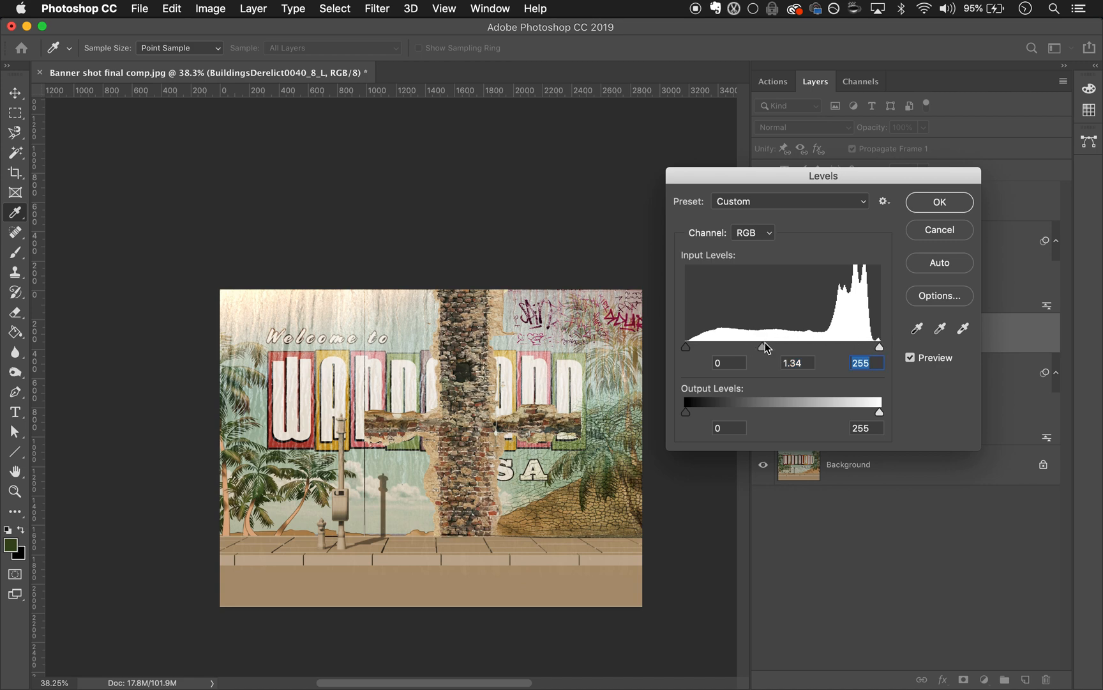
{"action": "mouse_move", "coordinate": [765, 344]}
{"action": "left_mouse_down"}
{"action": "mouse_move", "coordinate": [802, 345]}
{"action": "mouse_move", "coordinate": [777, 345]}
{"action": "left_mouse_up"}
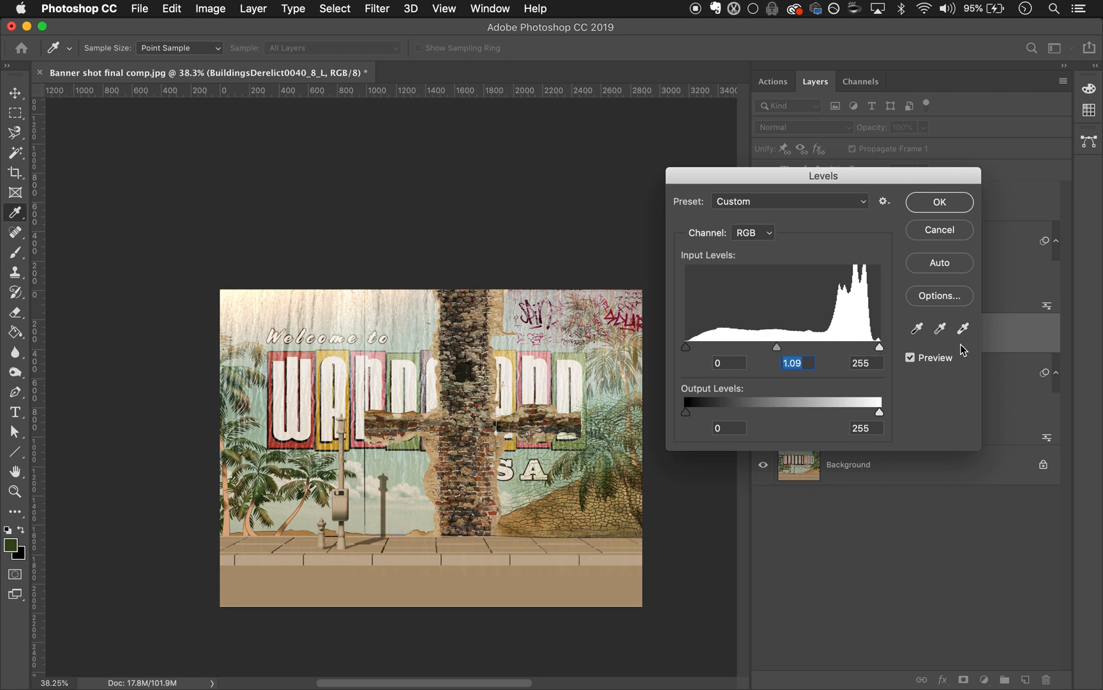
{"action": "left_click_drag", "start_coordinate": [880, 348], "coordinate": [958, 341]}
{"action": "mouse_move", "coordinate": [685, 345]}
{"action": "left_mouse_down"}
{"action": "mouse_move", "coordinate": [704, 344]}
{"action": "mouse_move", "coordinate": [687, 344]}
{"action": "left_mouse_up"}
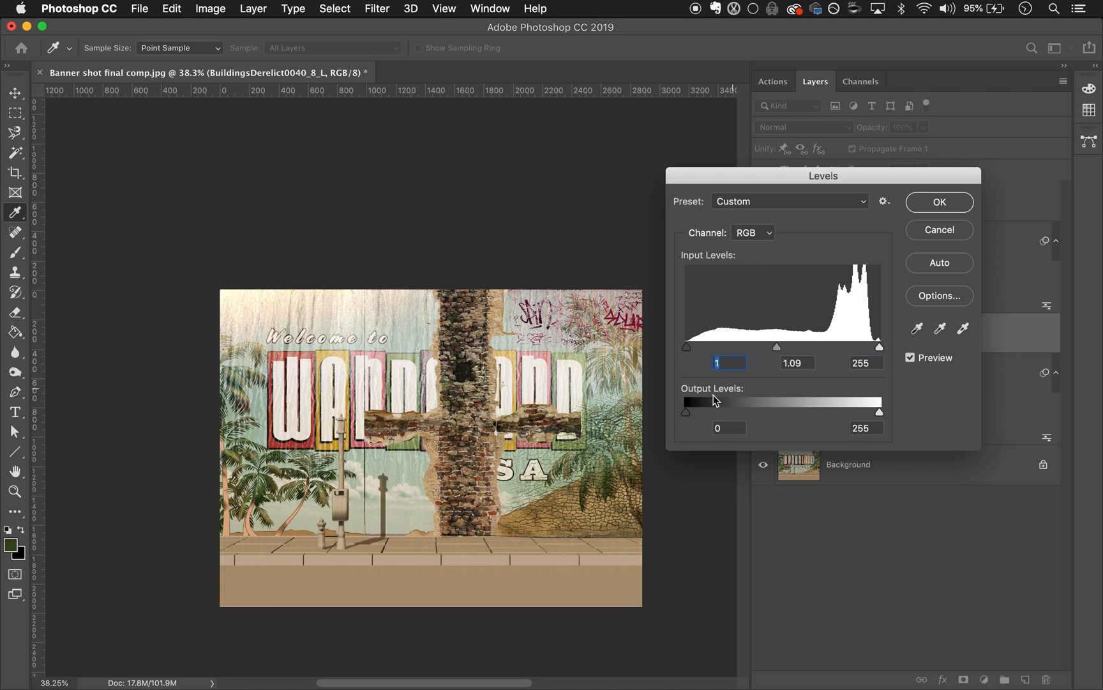
{"action": "left_click_drag", "start_coordinate": [688, 412], "coordinate": [701, 405]}
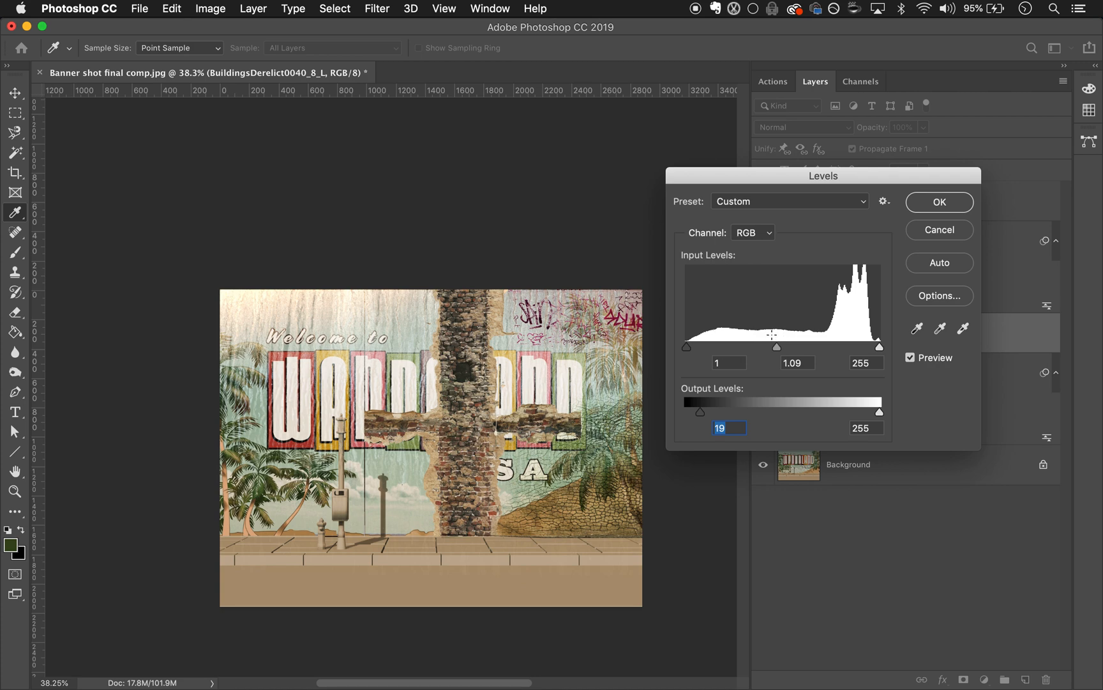
{"action": "left_click", "coordinate": [936, 205]}
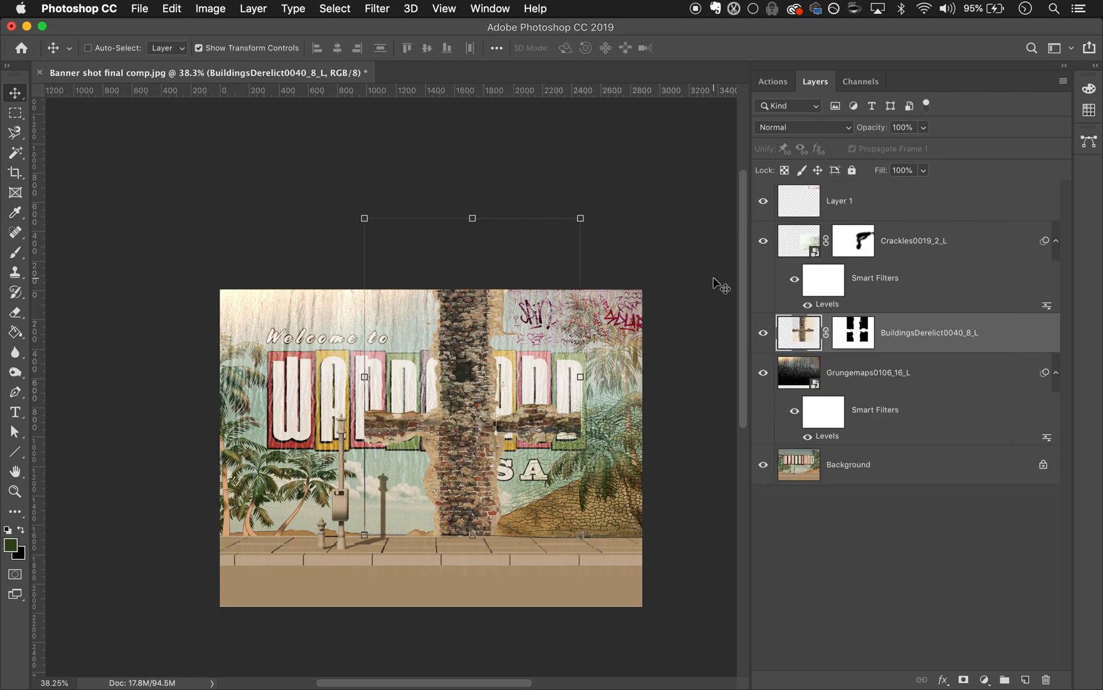
Step: Adjust the BuildingsDerelict0040_8_L brick layer's Hue/Saturation to hue -3, saturation -14 and lightness -6
{"action": "key", "text": "super+u"}
{"action": "left_click_drag", "start_coordinate": [788, 375], "coordinate": [777, 411]}
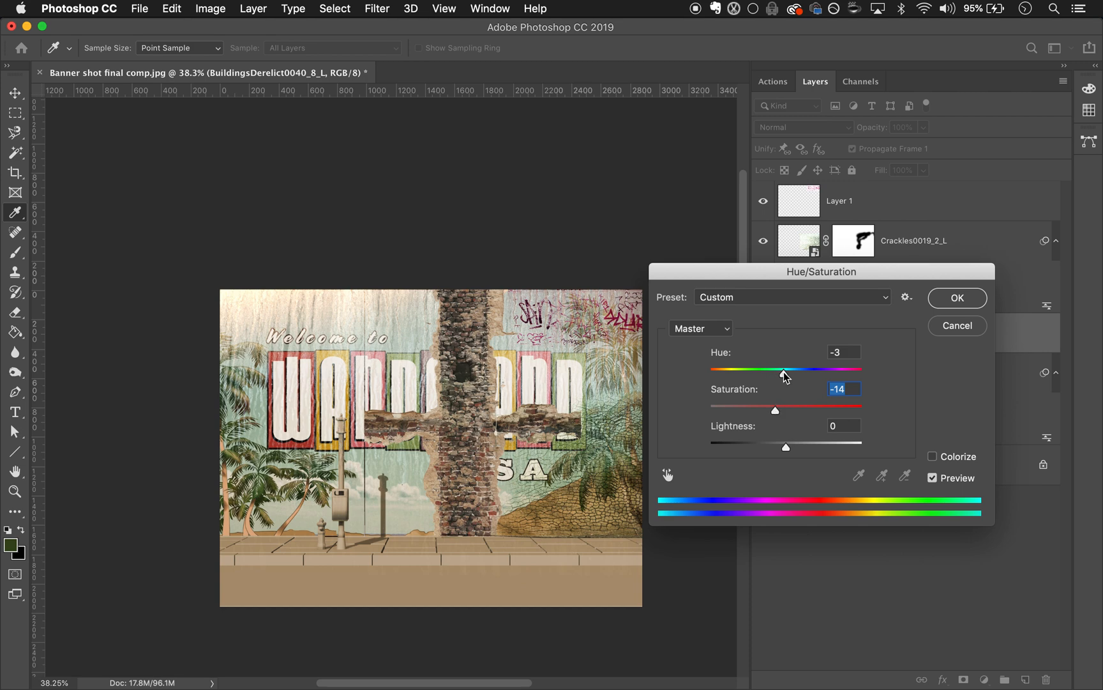
{"action": "mouse_move", "coordinate": [787, 448]}
{"action": "left_mouse_down"}
{"action": "mouse_move", "coordinate": [802, 447]}
{"action": "mouse_move", "coordinate": [782, 447]}
{"action": "left_mouse_up"}
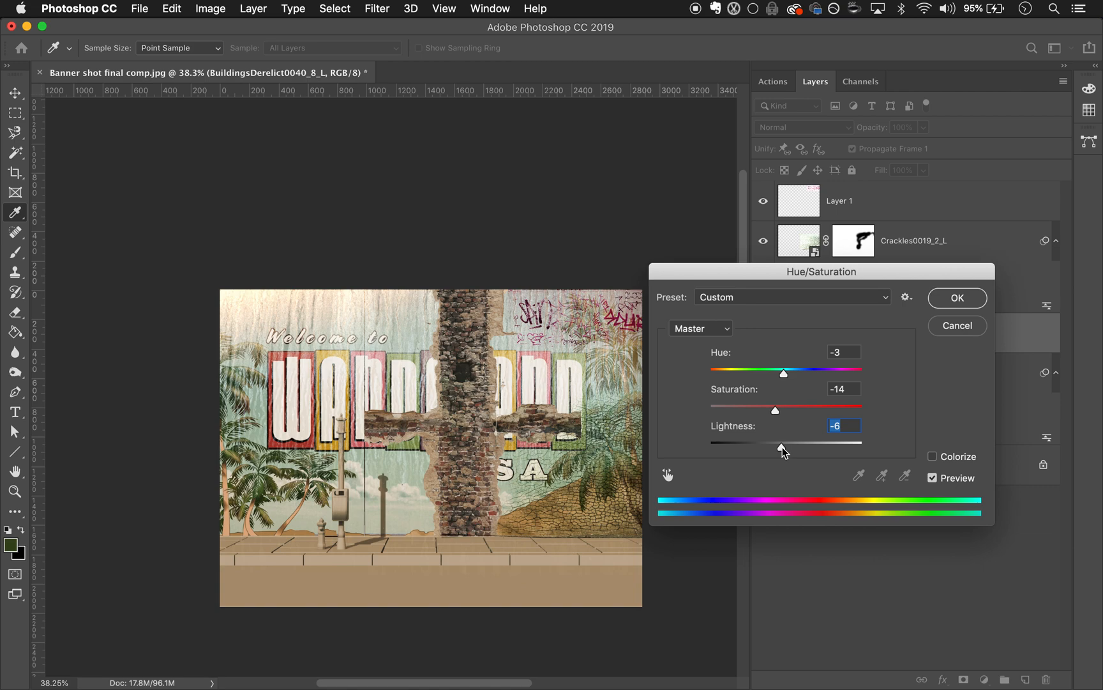